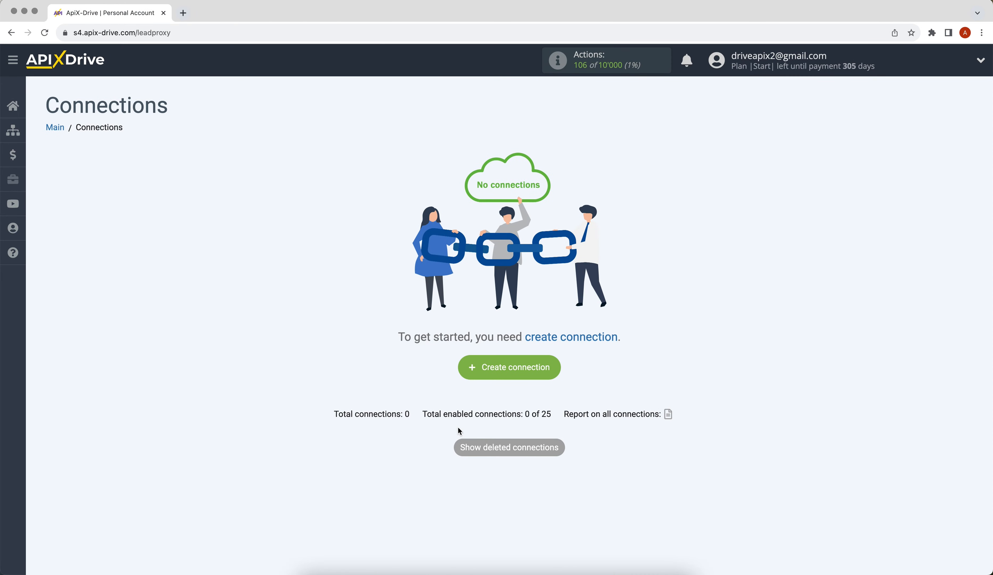
# Create a new connection with forms.app as the data source system
pyautogui.click(472, 371)
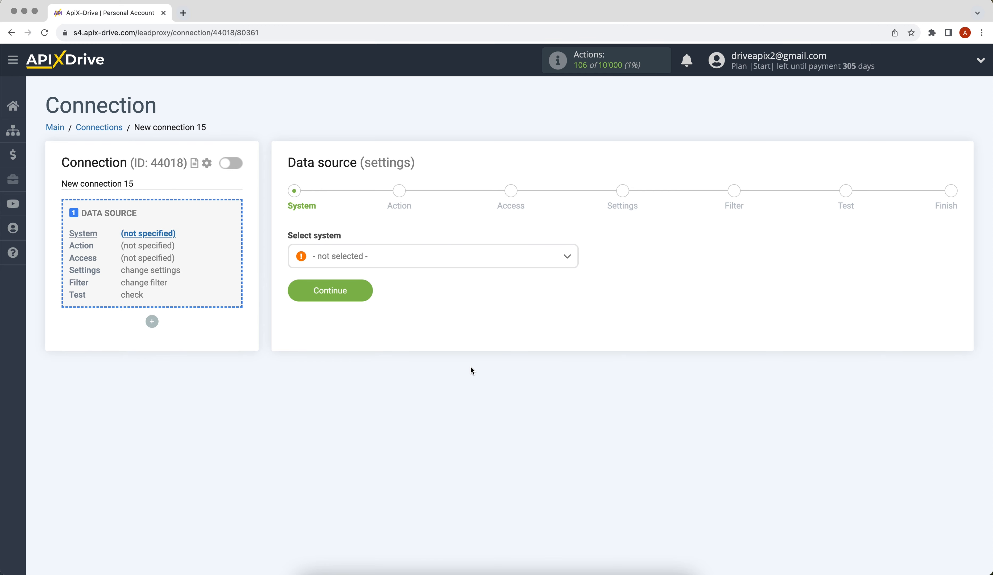
pyautogui.click(428, 259)
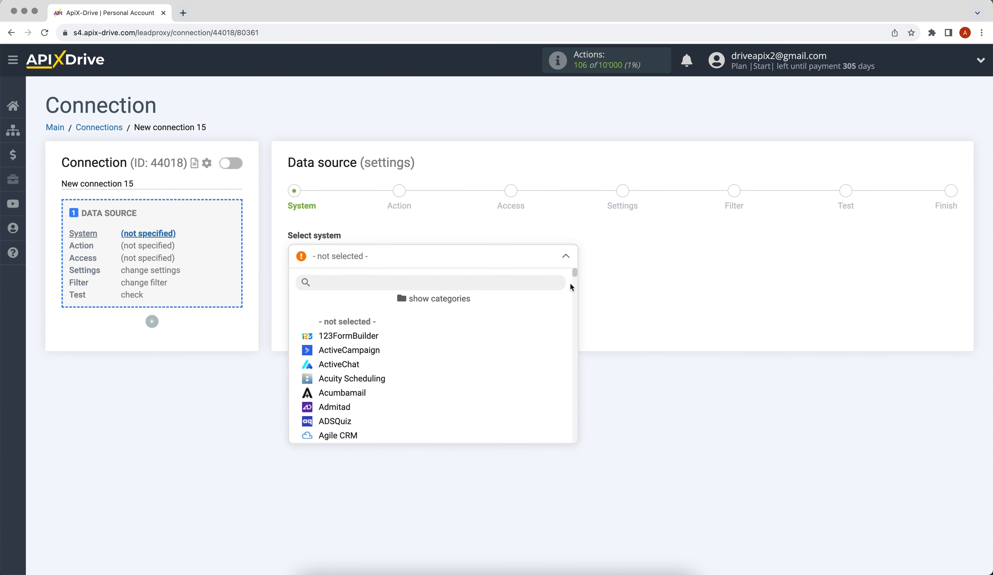
pyautogui.scroll(-15, 572, 282)
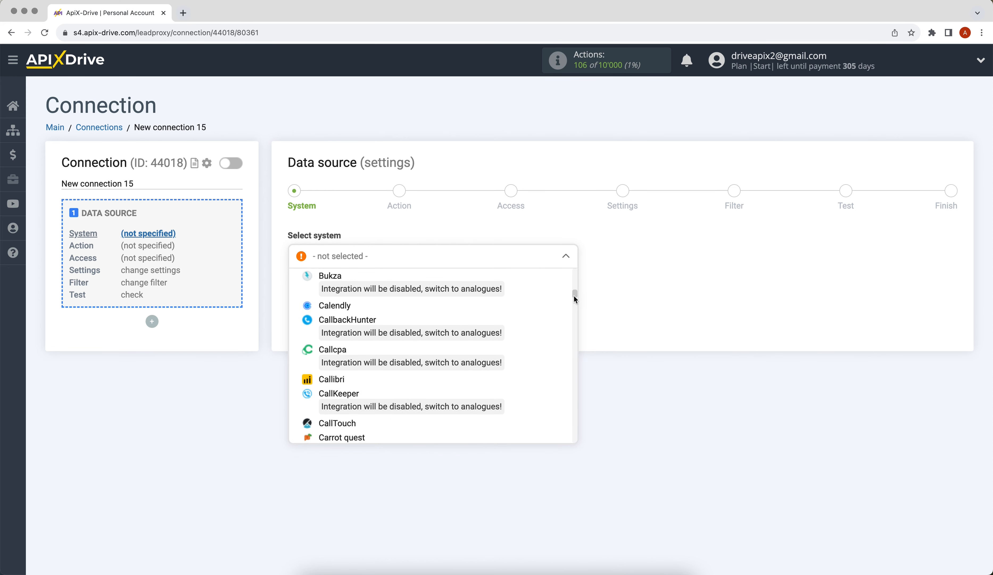
pyautogui.moveTo(573, 296); pyautogui.dragTo(577, 329)
pyautogui.click(356, 334)
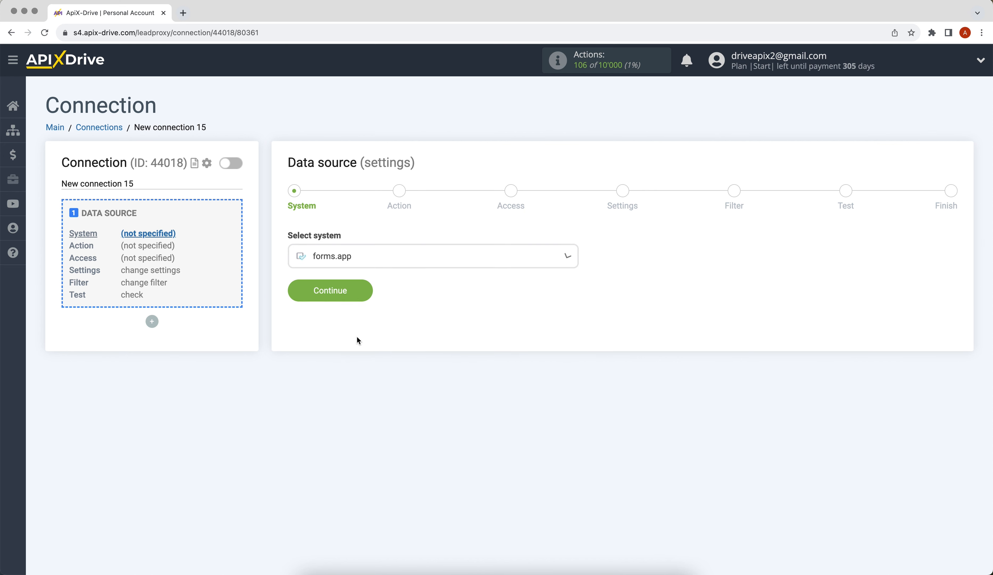
pyautogui.click(298, 287)
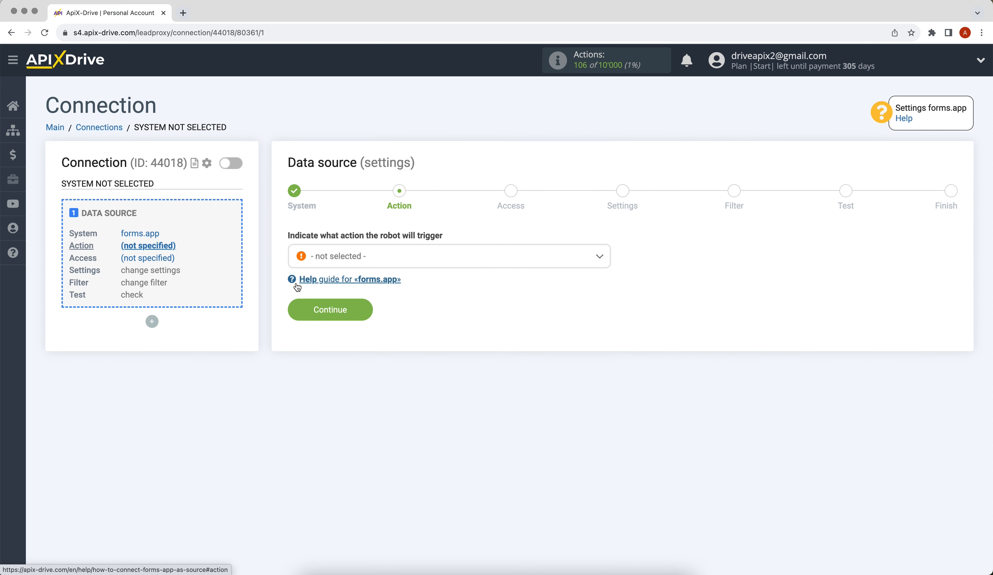
# Choose Get DATA as the forms.app action and begin connecting a forms.app account
pyautogui.click(337, 256)
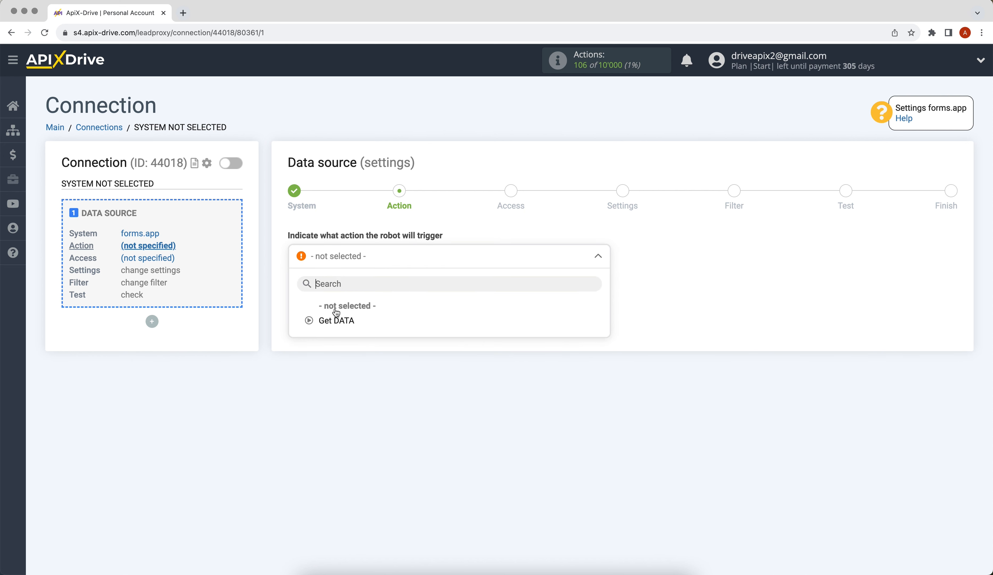
pyautogui.click(335, 320)
pyautogui.click(336, 319)
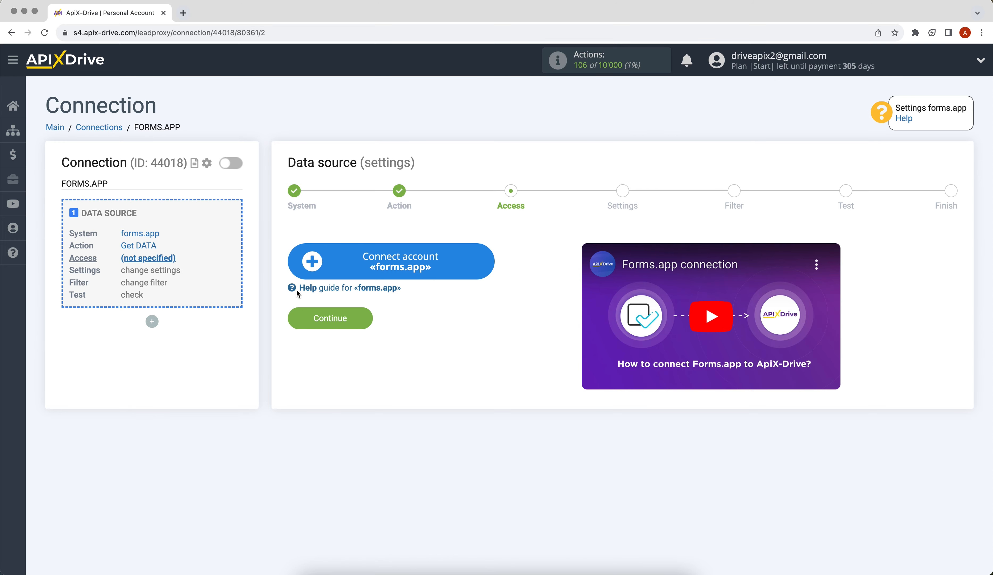
pyautogui.click(308, 269)
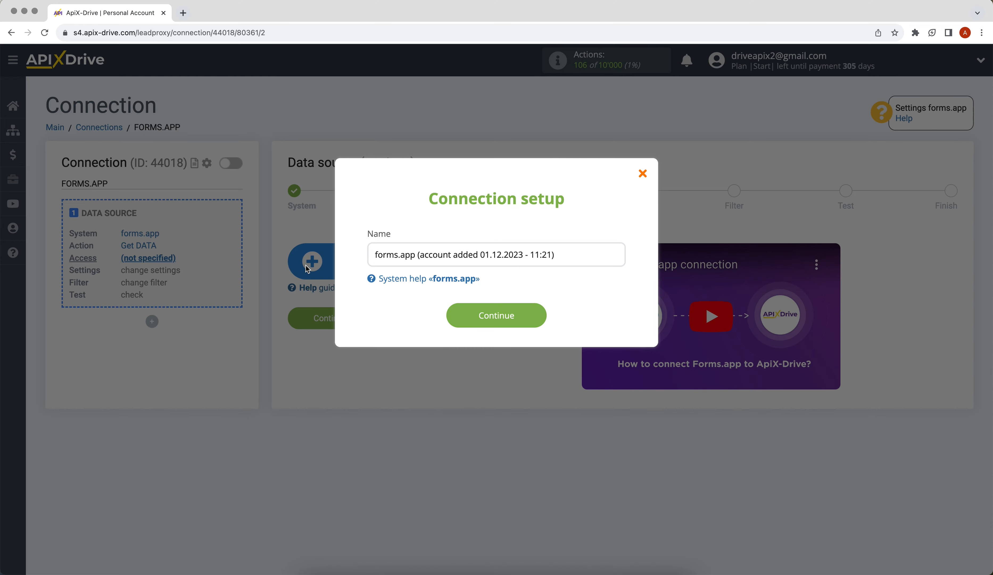
# Save the forms.app account, select it as the source login, and proceed to Settings
pyautogui.click(451, 318)
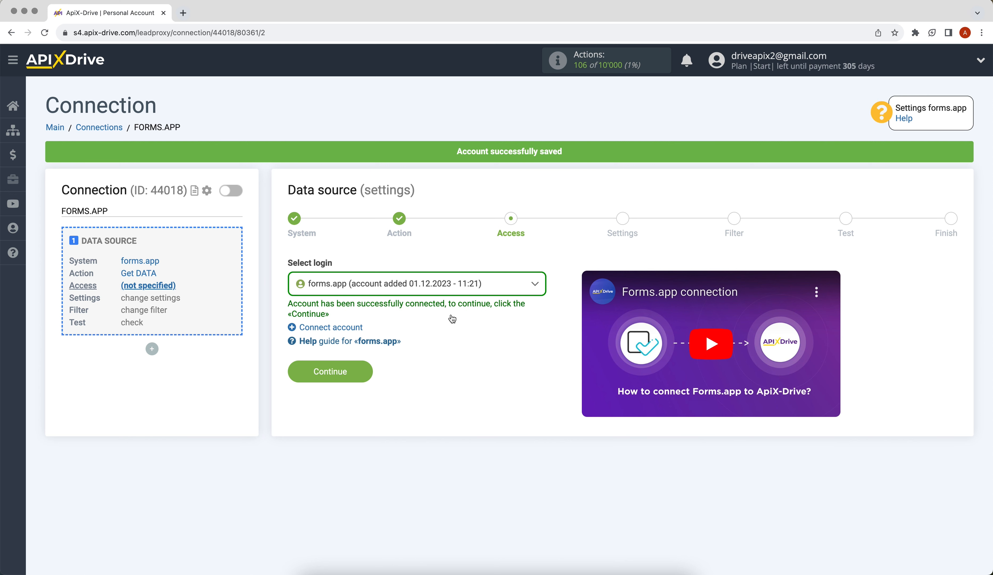
pyautogui.click(441, 288)
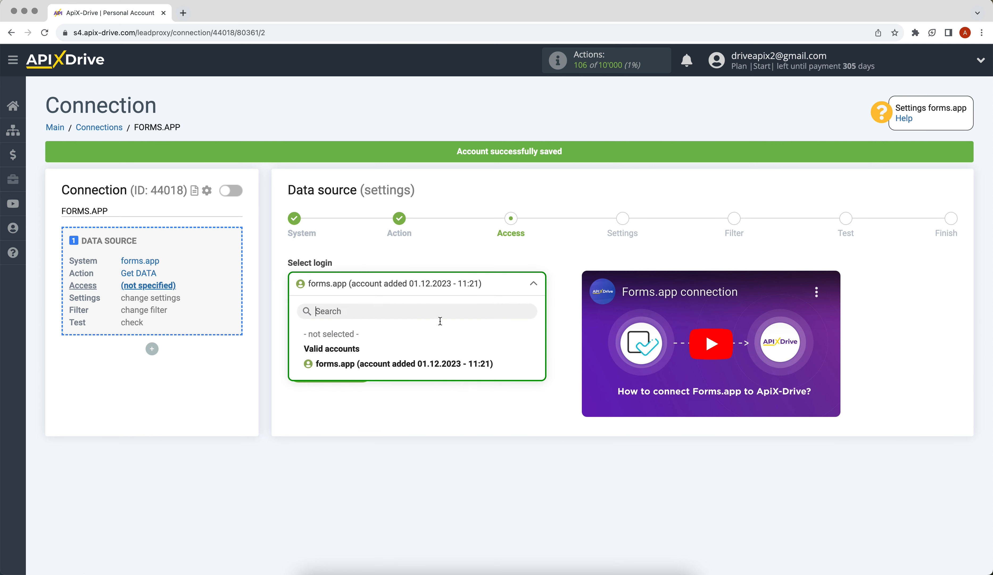
pyautogui.click(446, 362)
pyautogui.click(300, 377)
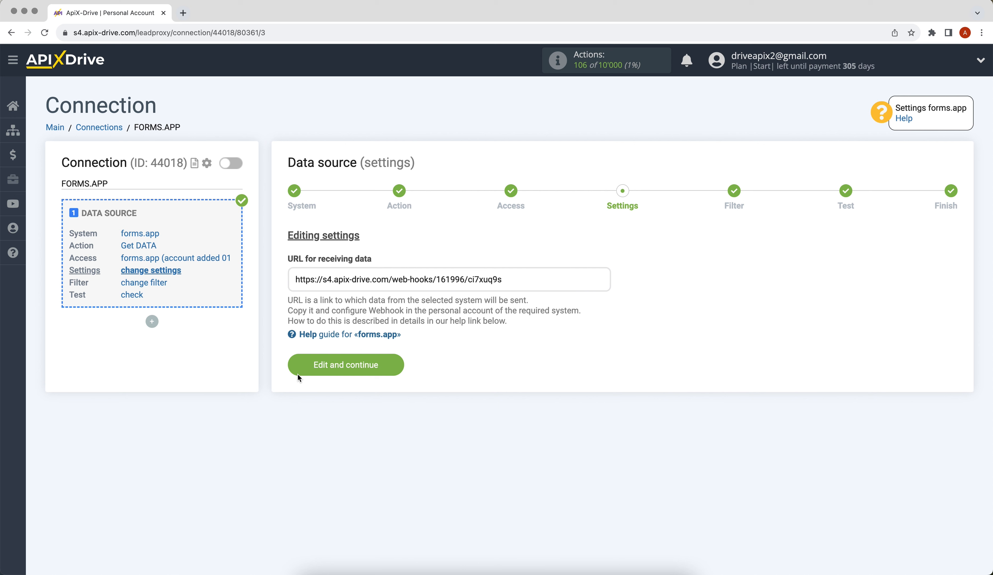
# Copy the ApiX-Drive receiving webhook URL, then open the Online Booking Form's options in forms.app
pyautogui.moveTo(296, 279); pyautogui.dragTo(503, 281)
pyautogui.rightClick(493, 276)
pyautogui.click(508, 305)
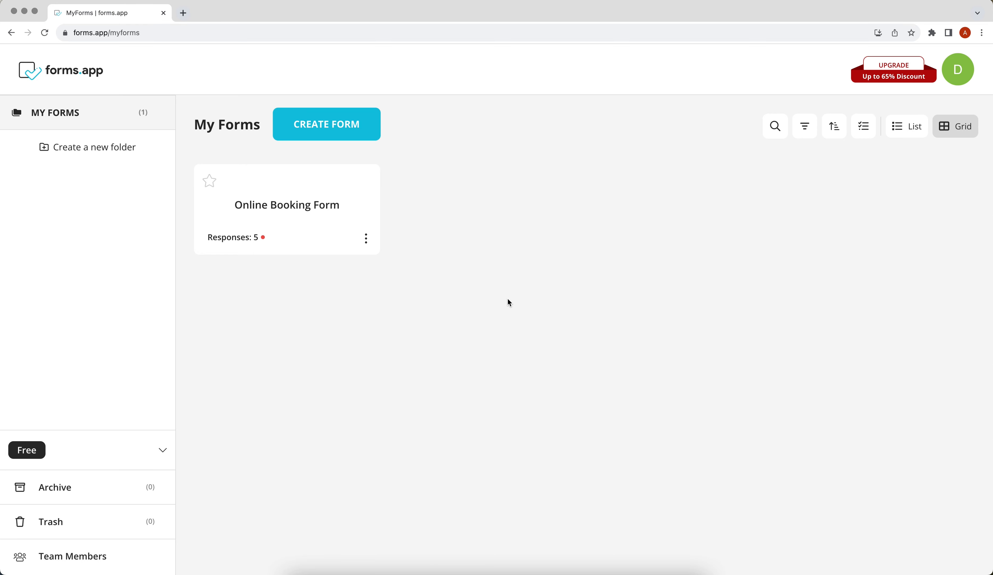
pyautogui.click(367, 238)
# Edit the Online Booking Form and open Webhook from its Connect integrations list
pyautogui.click(373, 264)
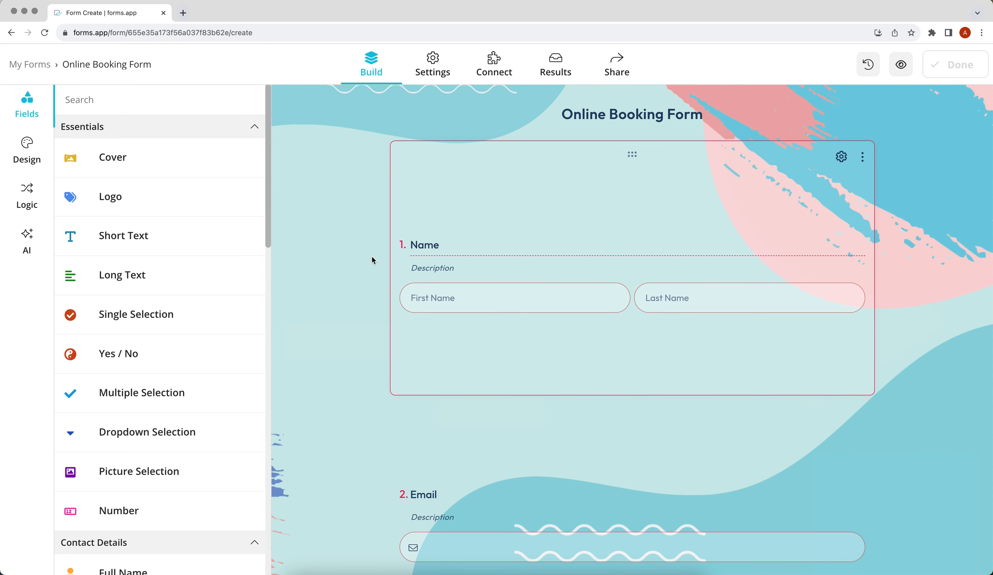
pyautogui.click(495, 75)
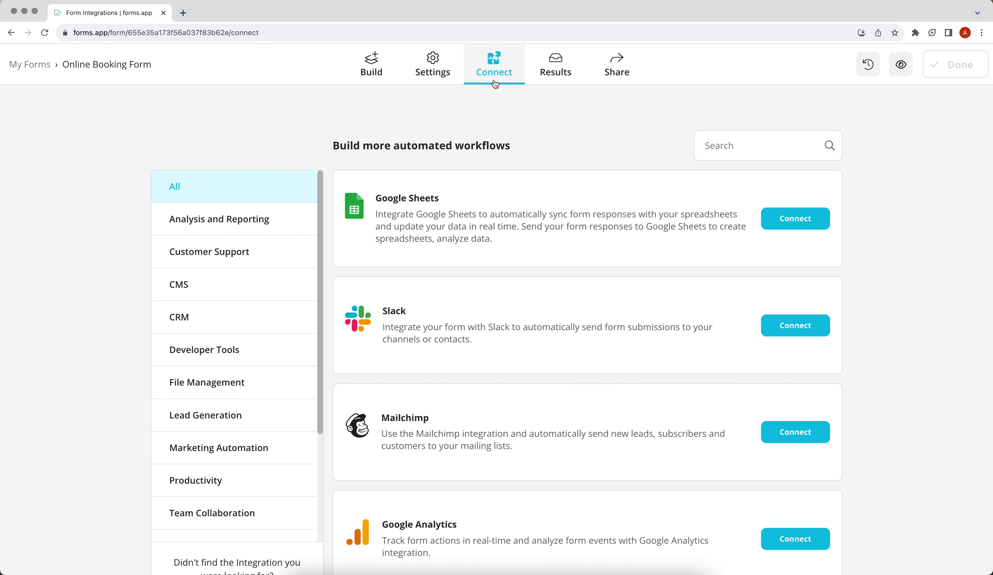
pyautogui.scroll(-5, 515, 352)
pyautogui.scroll(-10, 514, 353)
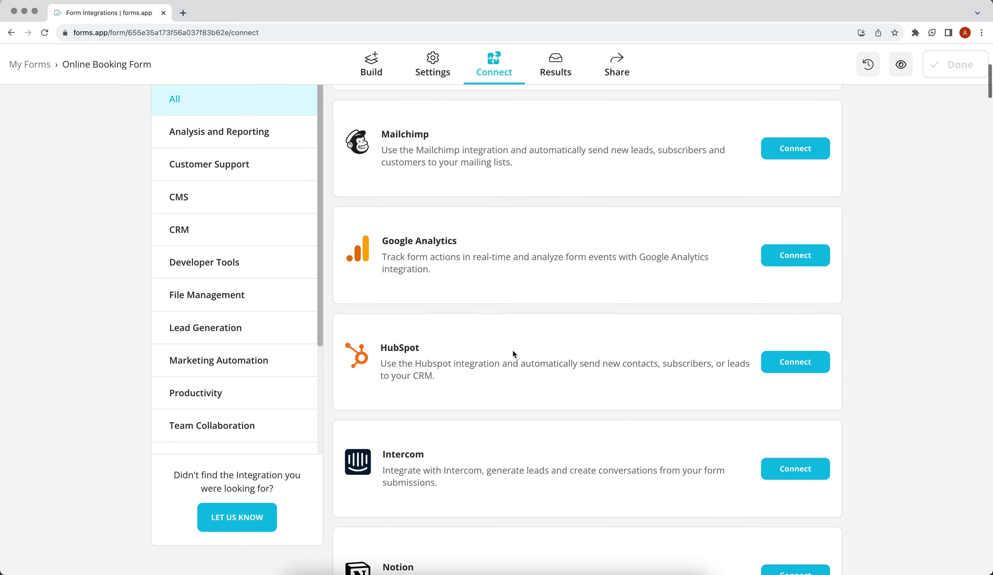
pyautogui.scroll(-10, 514, 353)
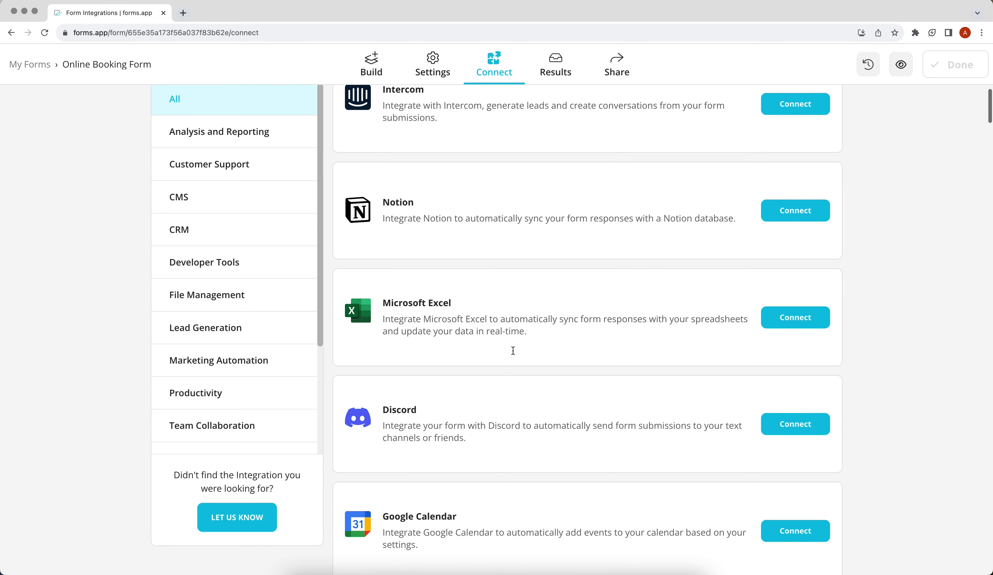
pyautogui.scroll(-7, 514, 353)
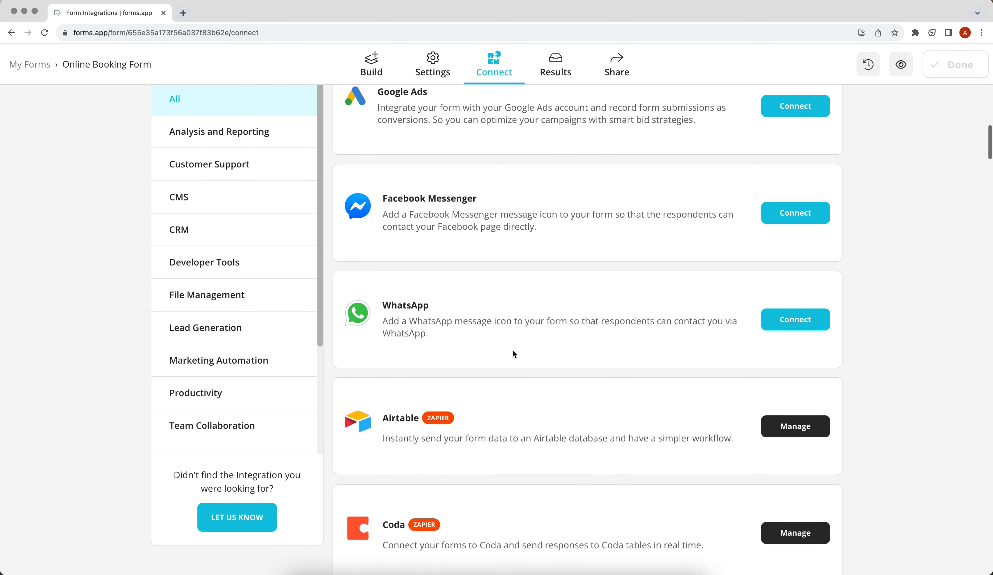
pyautogui.scroll(-10, 514, 353)
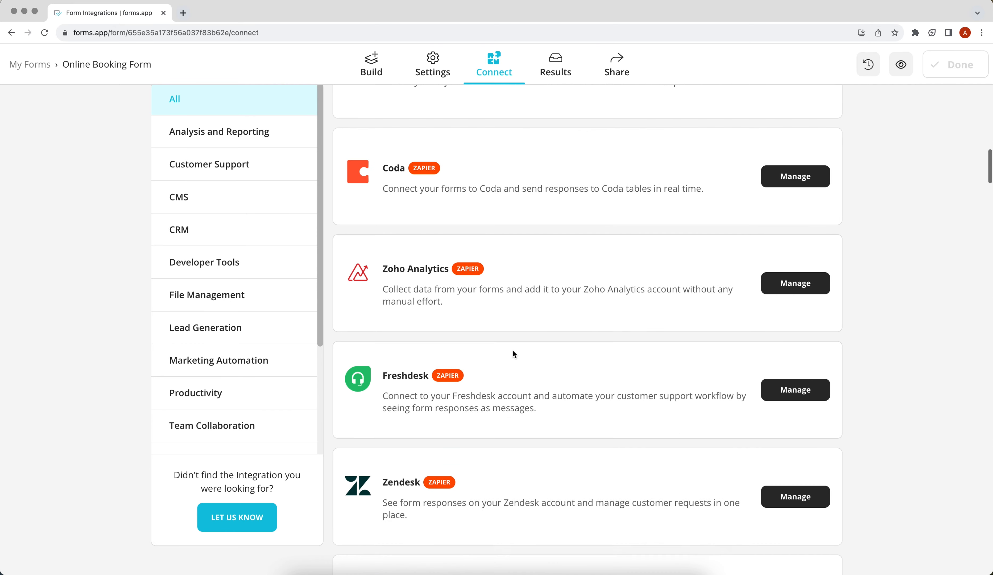
pyautogui.scroll(-10, 513, 353)
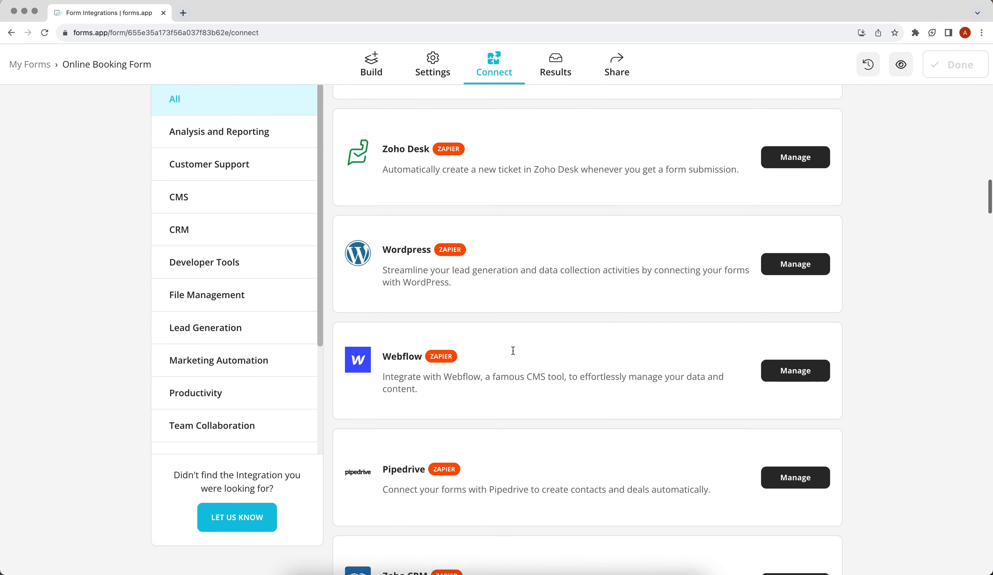
pyautogui.scroll(-4, 514, 353)
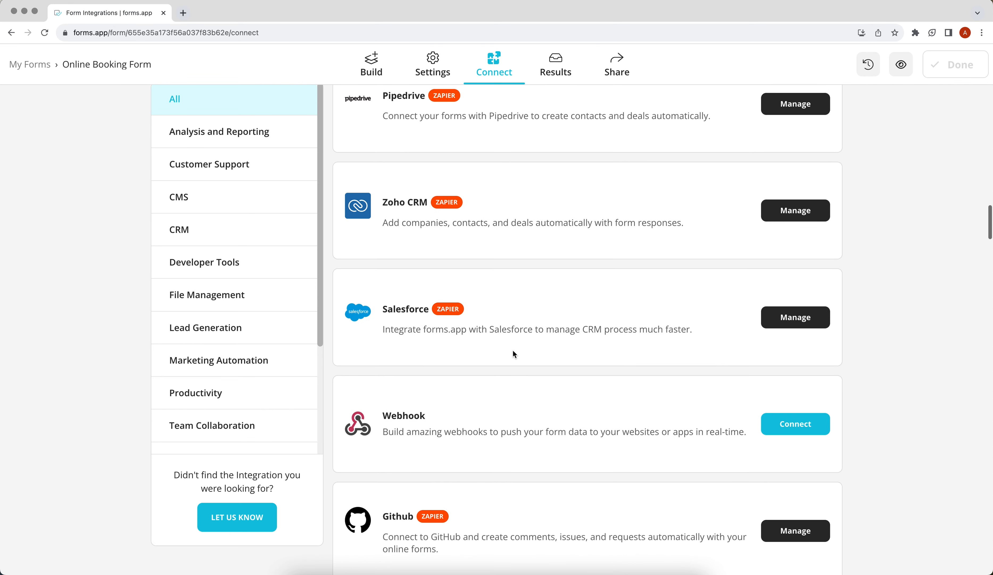
pyautogui.click(780, 410)
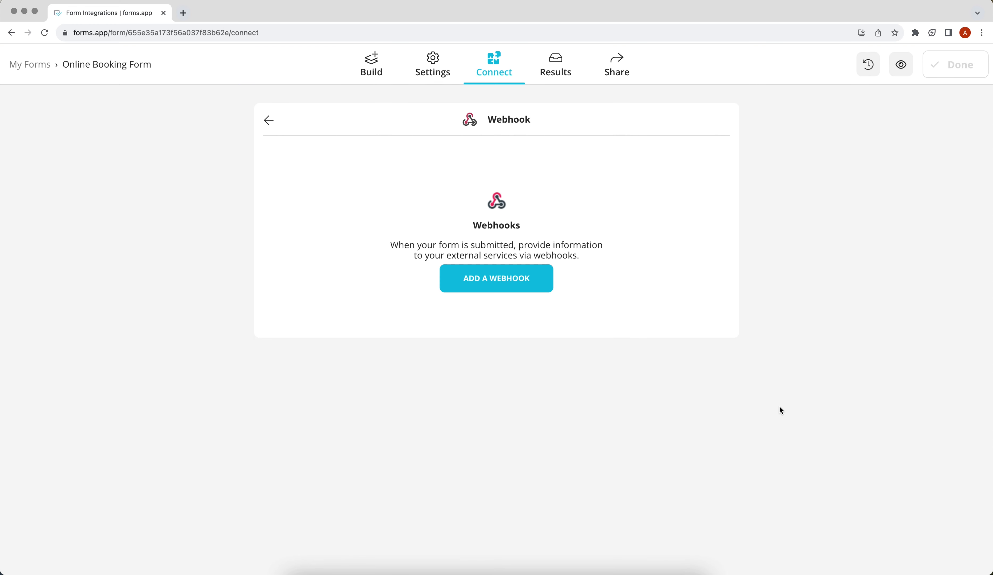
# Add a new webhook with the pasted ApiX-Drive URL and save it
pyautogui.click(530, 284)
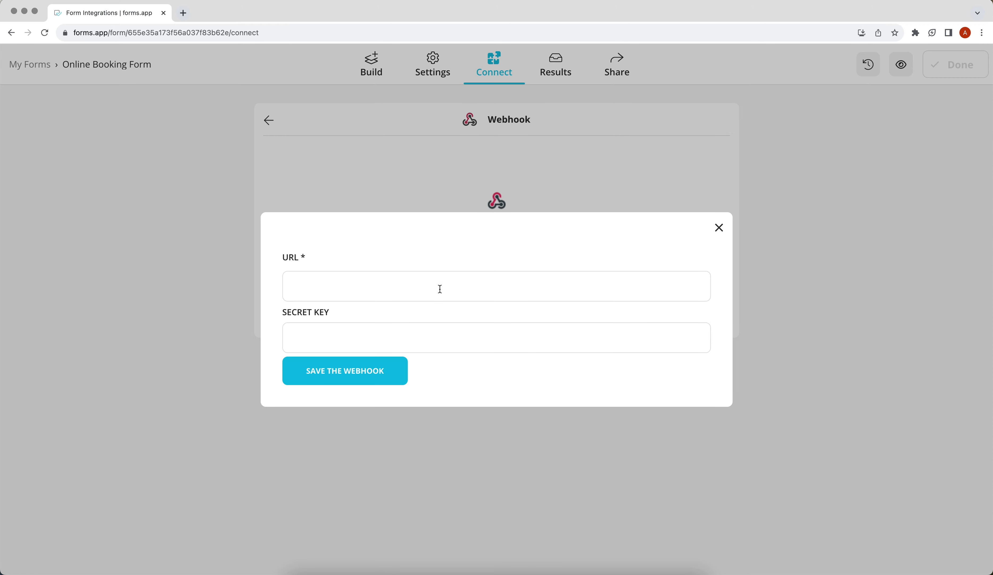
pyautogui.rightClick(327, 287)
pyautogui.click(348, 358)
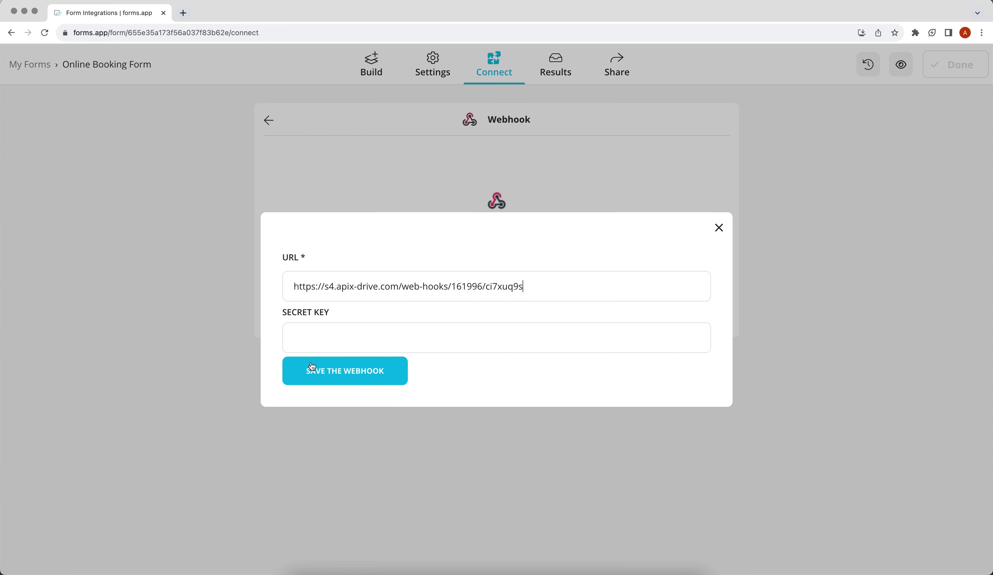
pyautogui.click(304, 371)
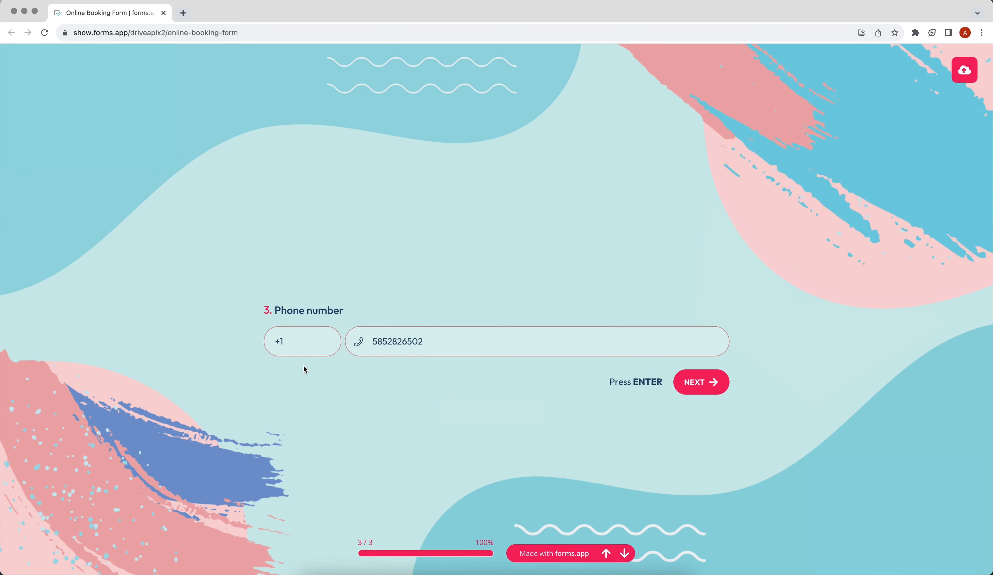
# Submit the test booking in forms.app and save the ApiX-Drive source settings
pyautogui.press('Return')
pyautogui.click(687, 416)
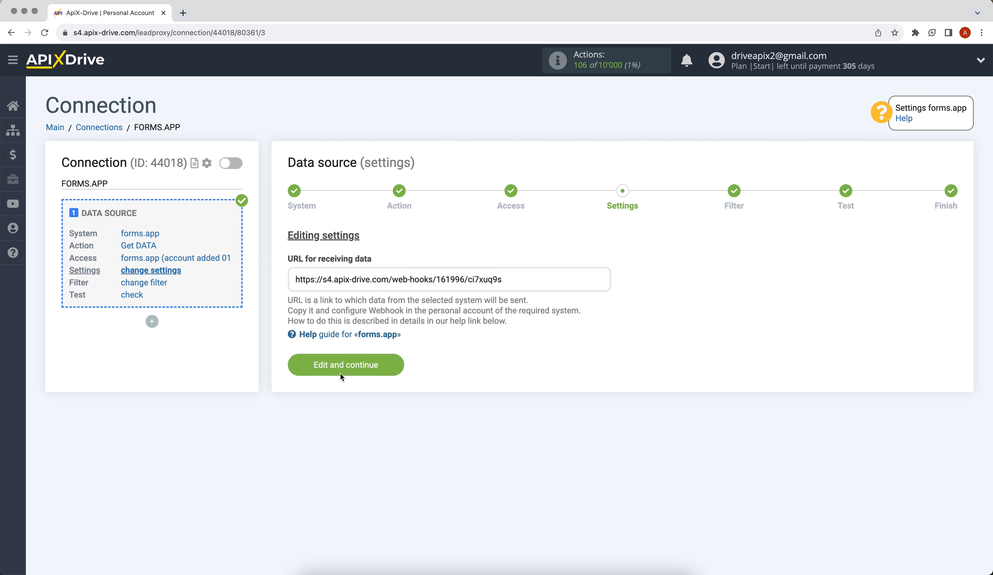
pyautogui.click(340, 373)
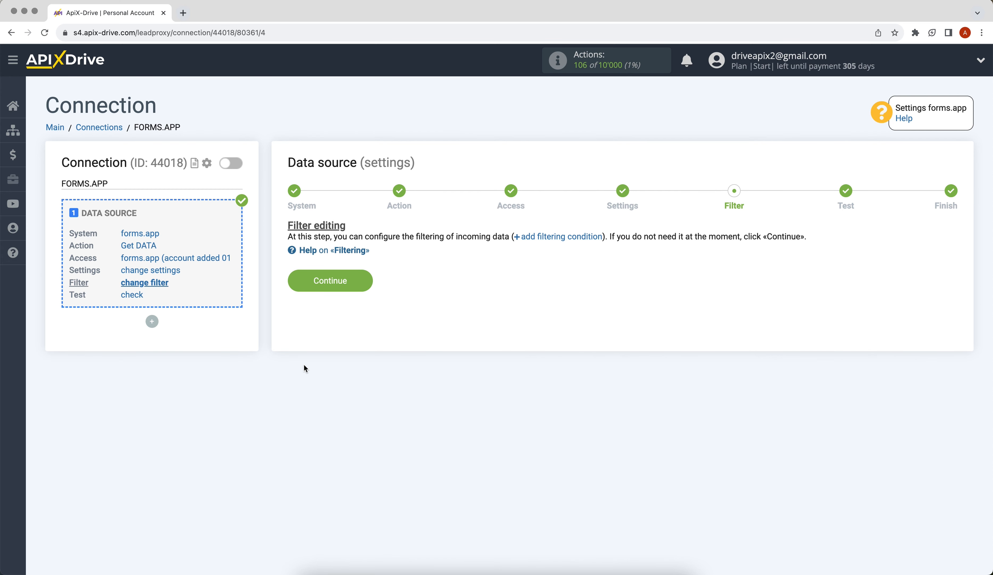
# Skip filtering, review the received forms.app test booking data, and finish the source setup
pyautogui.click(294, 283)
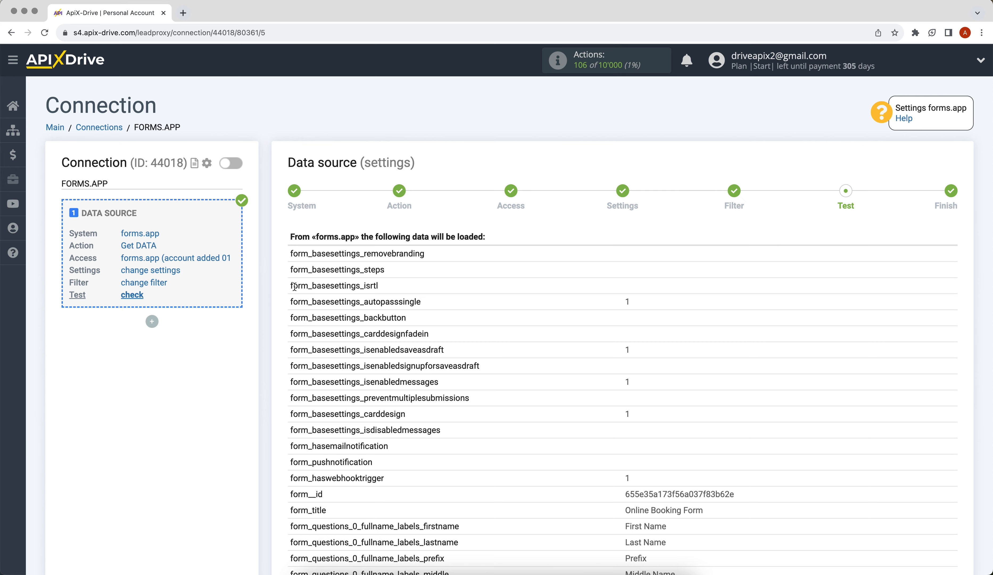
pyautogui.scroll(-15, 294, 287)
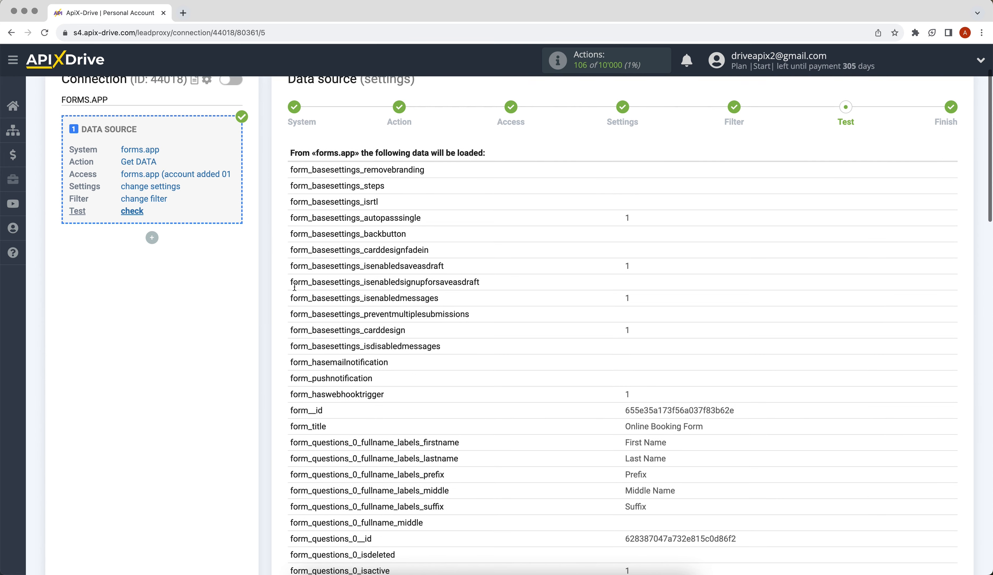
pyautogui.scroll(-15, 294, 290)
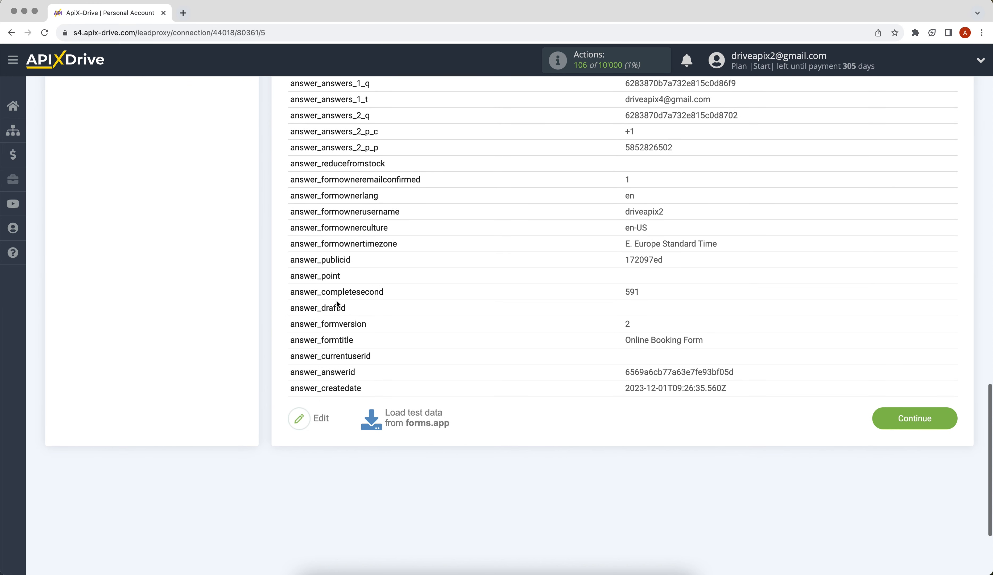
pyautogui.click(872, 419)
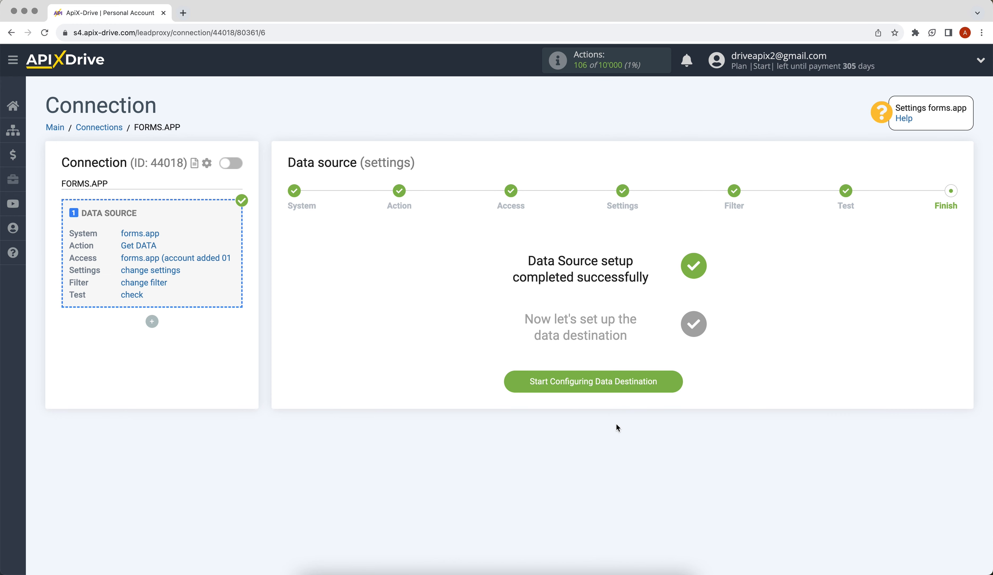
# Start the data destination setup and choose Gmail (send) as the system
pyautogui.click(572, 383)
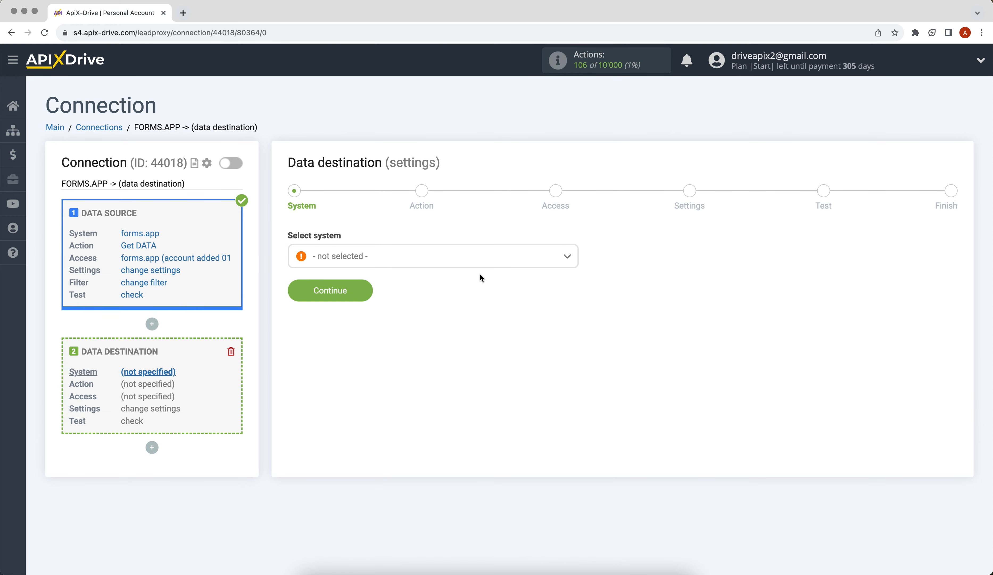
pyautogui.click(489, 261)
pyautogui.scroll(-2, 574, 272)
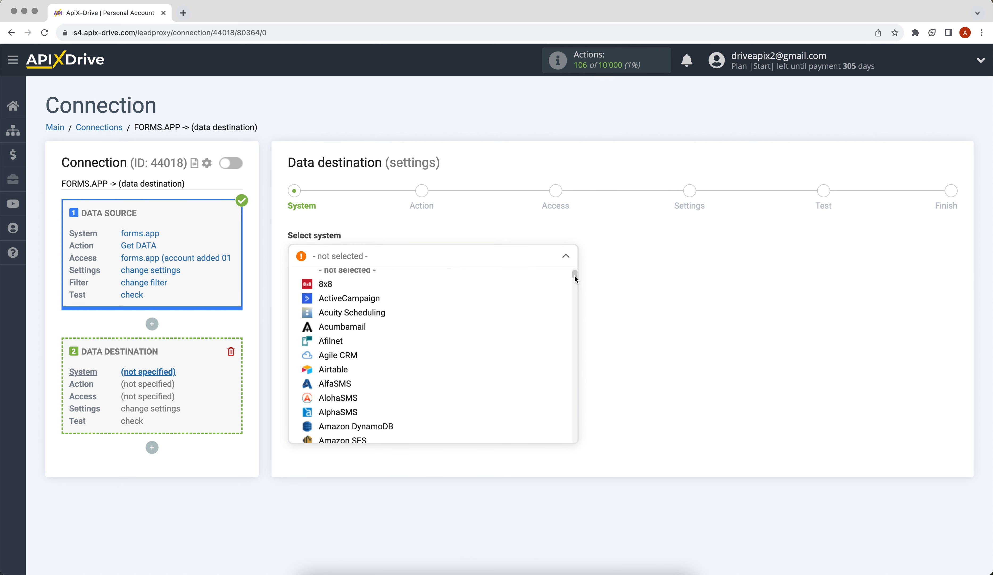
pyautogui.moveTo(574, 276); pyautogui.dragTo(575, 327)
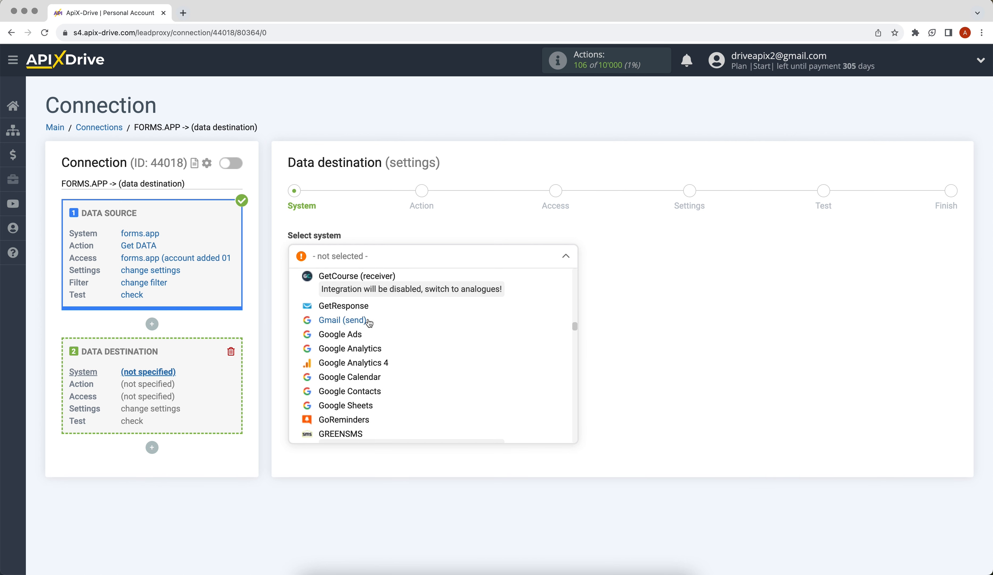
pyautogui.click(368, 321)
pyautogui.click(313, 297)
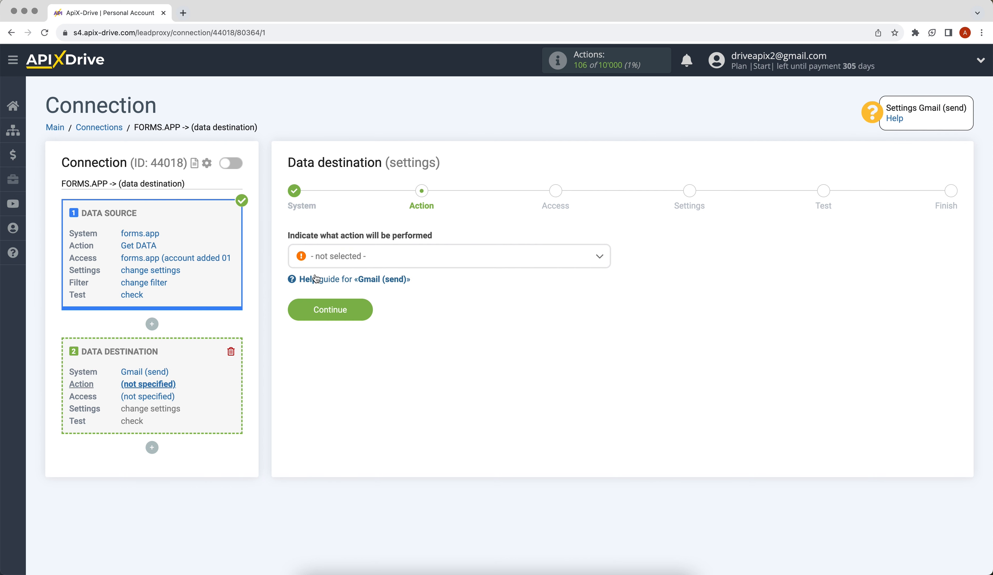
# Select Send EMAIL as the action and begin connecting a Gmail account
pyautogui.click(331, 262)
pyautogui.click(329, 320)
pyautogui.click(331, 315)
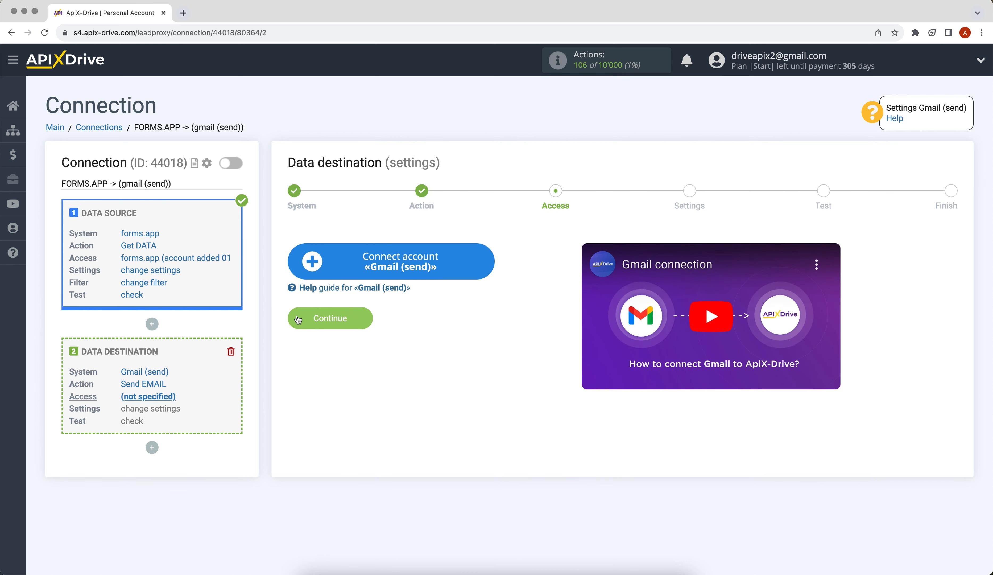
pyautogui.click(307, 273)
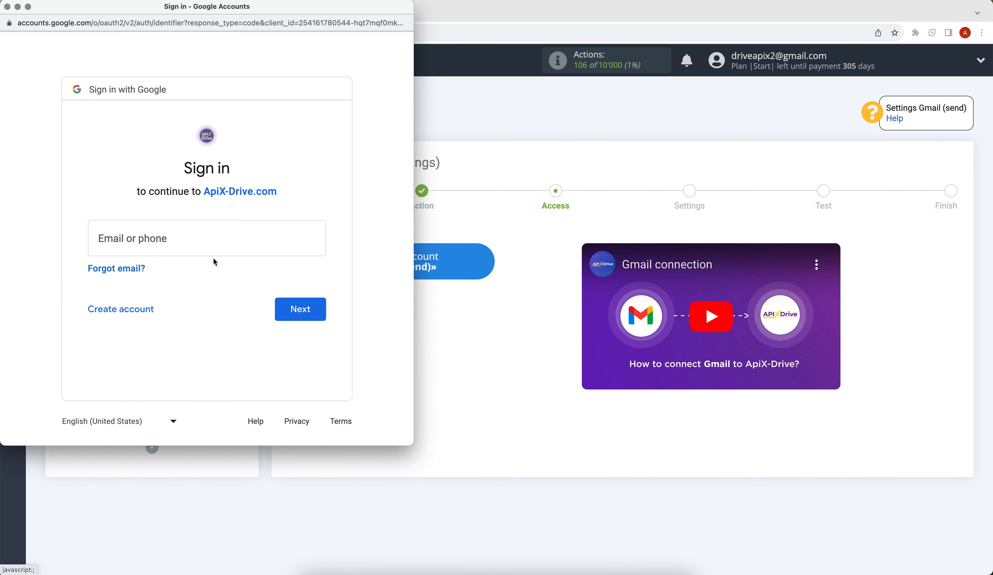
# Sign in to Google with the account's e-mail address and password
pyautogui.click(138, 242)
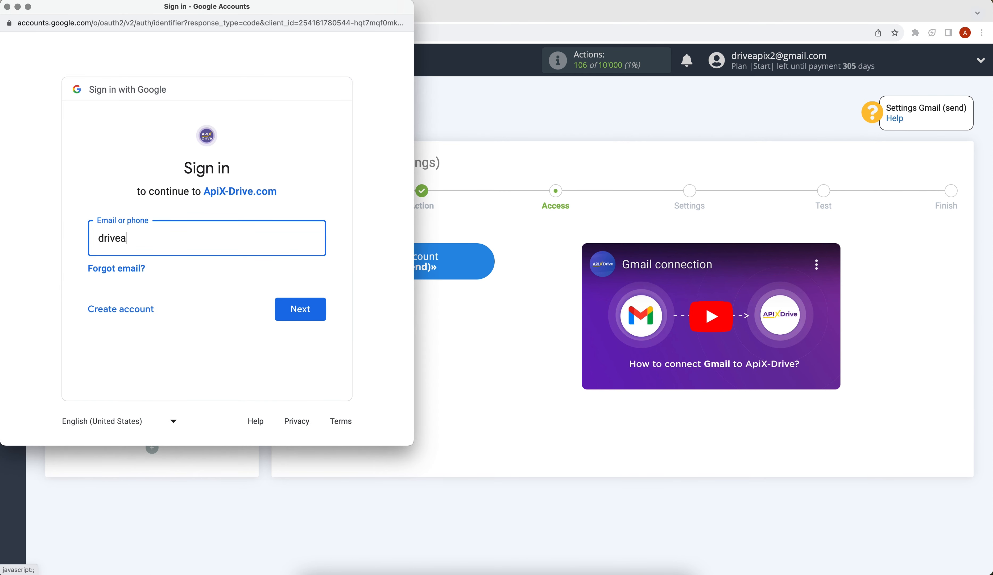
pyautogui.click(288, 319)
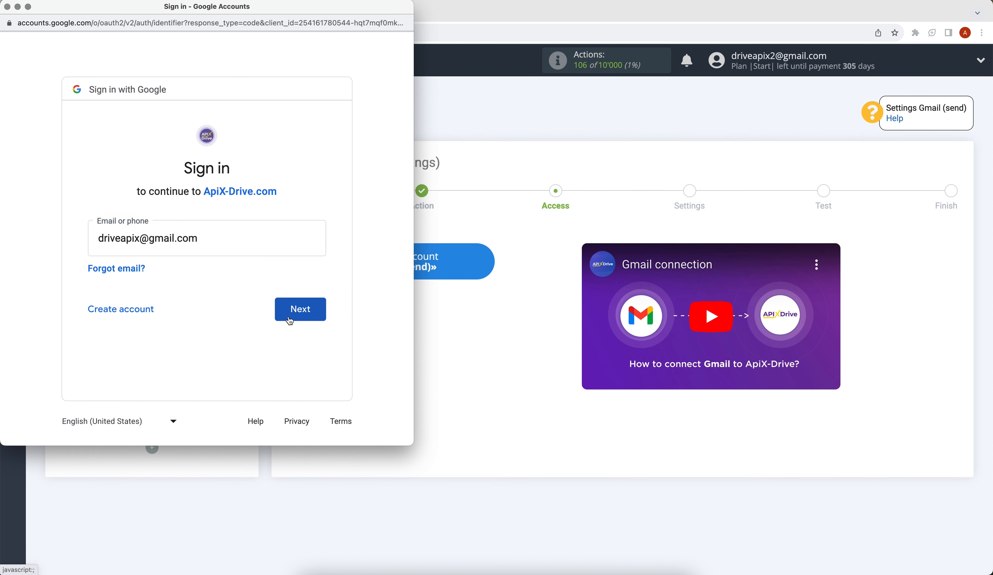
pyautogui.write('*')
pyautogui.write('•••••')
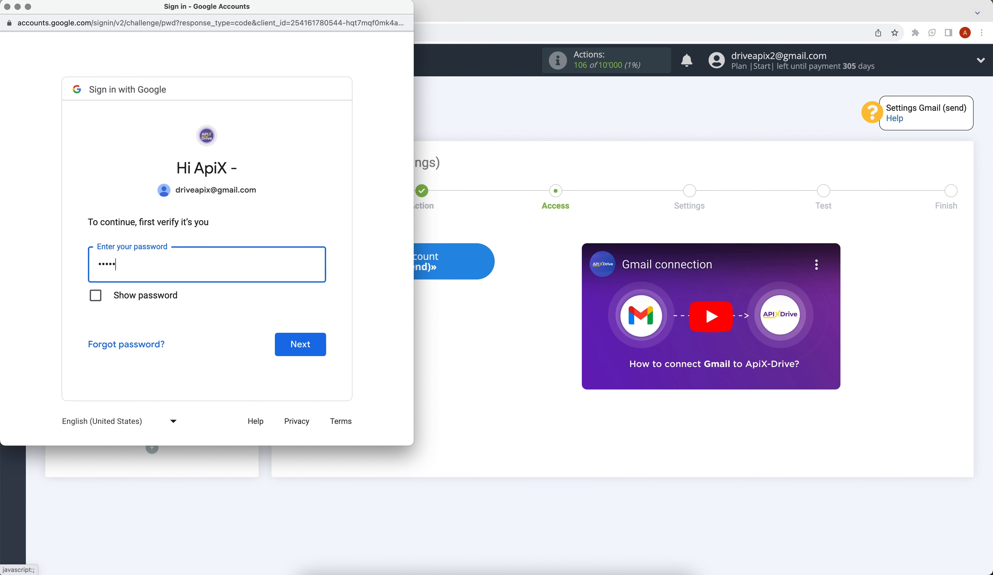
pyautogui.click(314, 342)
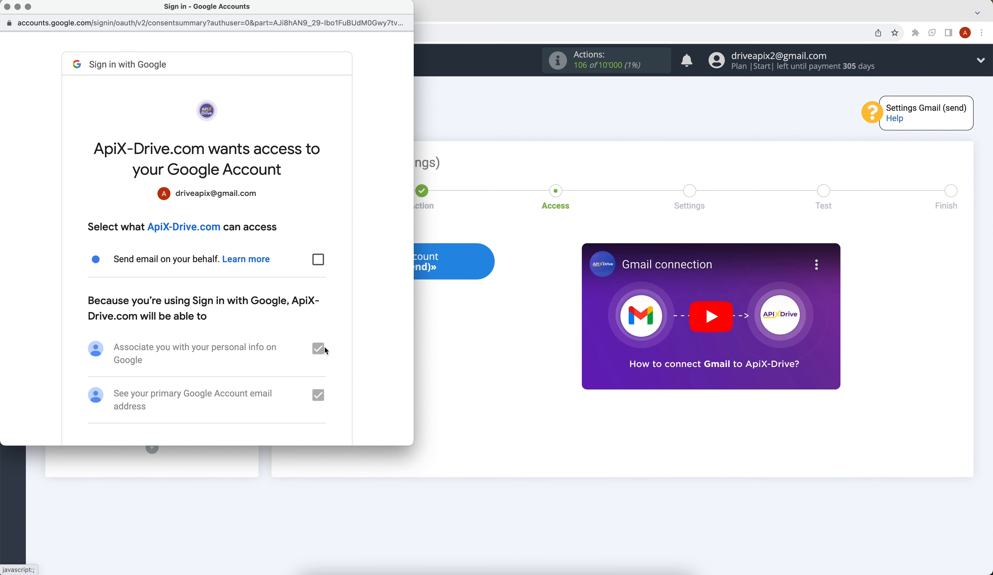
# Allow ApiX-Drive to send email on your behalf and grant access
pyautogui.click(318, 260)
pyautogui.scroll(-3, 317, 258)
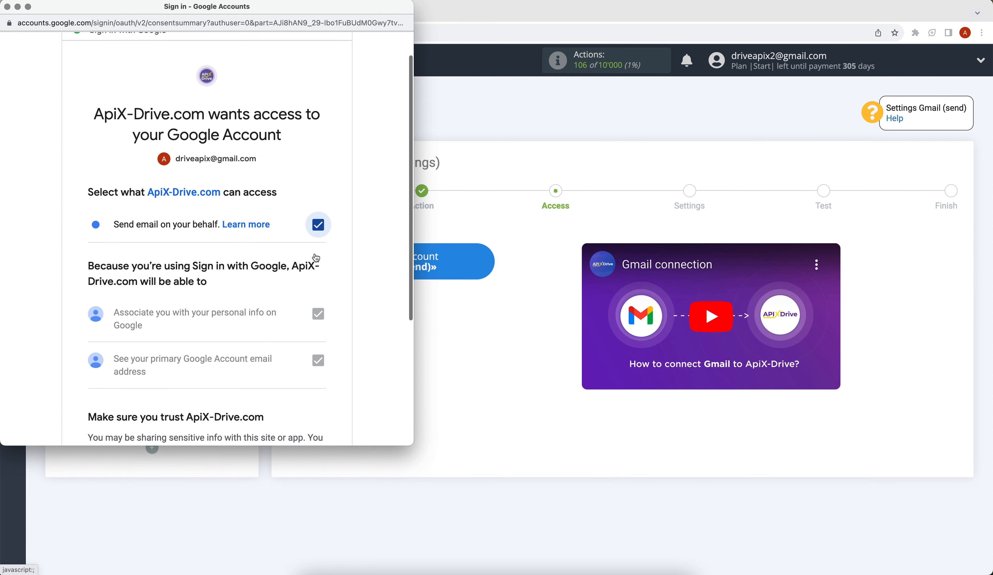
pyautogui.scroll(-4, 316, 258)
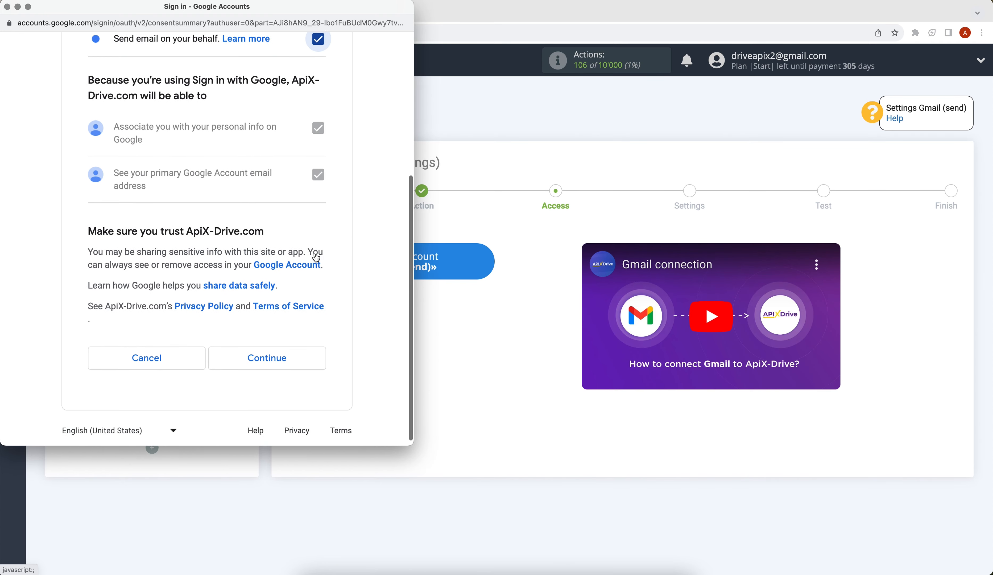
pyautogui.click(294, 359)
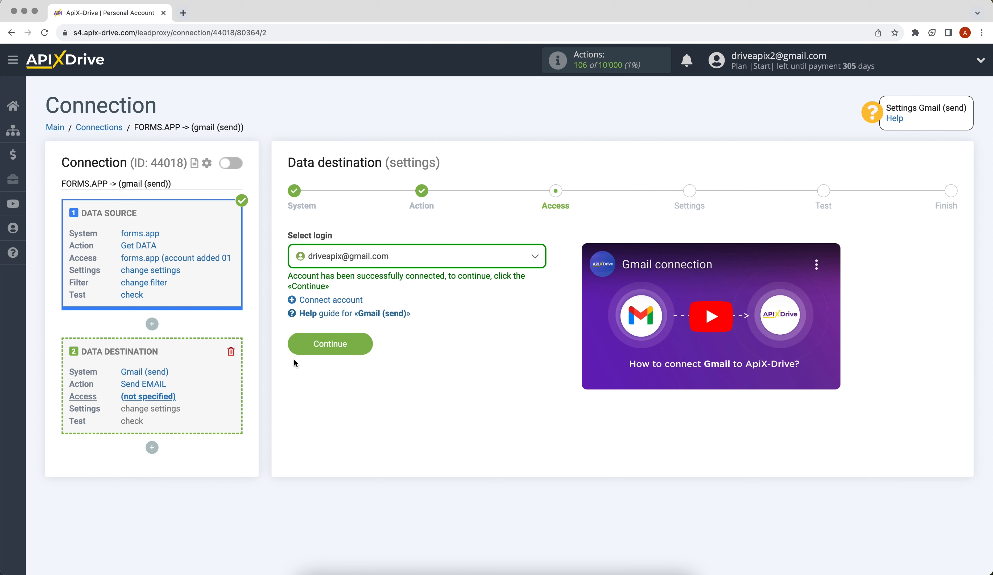
# Select the connected Gmail account as destination login and continue to Settings
pyautogui.click(377, 257)
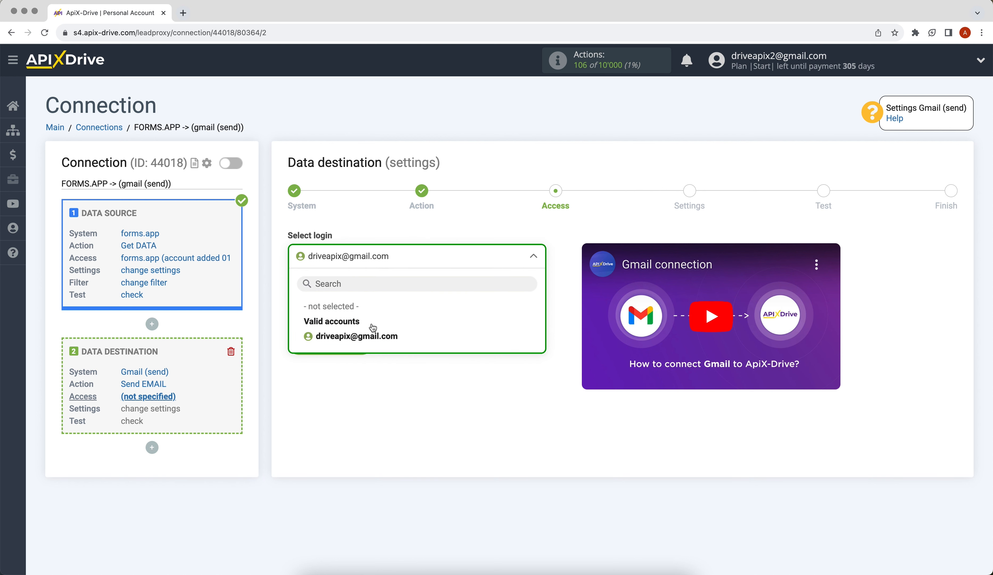
pyautogui.click(373, 337)
pyautogui.click(317, 343)
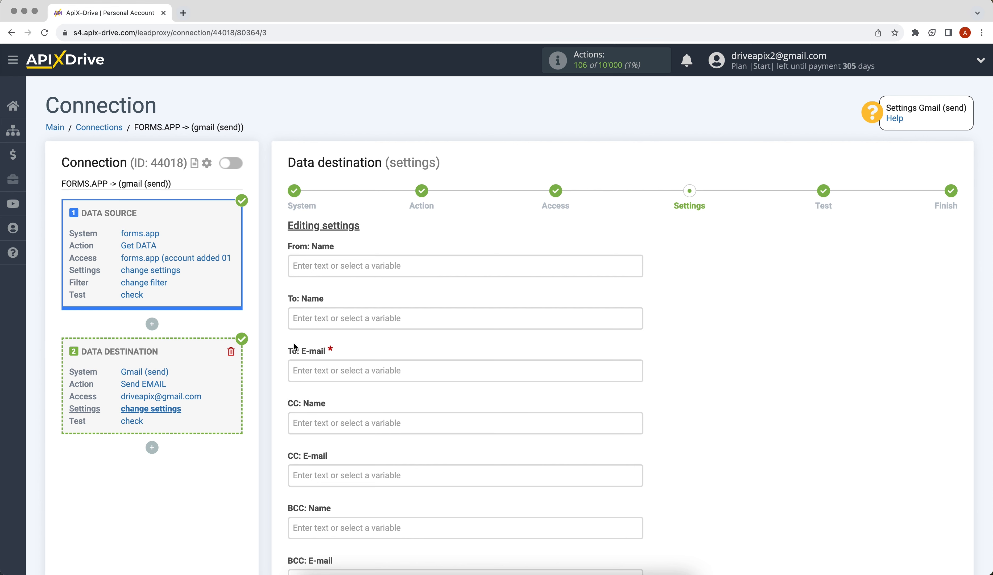
# Set the To: E-mail field to the form's answer_answers_1_t e-mail answer variable
pyautogui.click(321, 367)
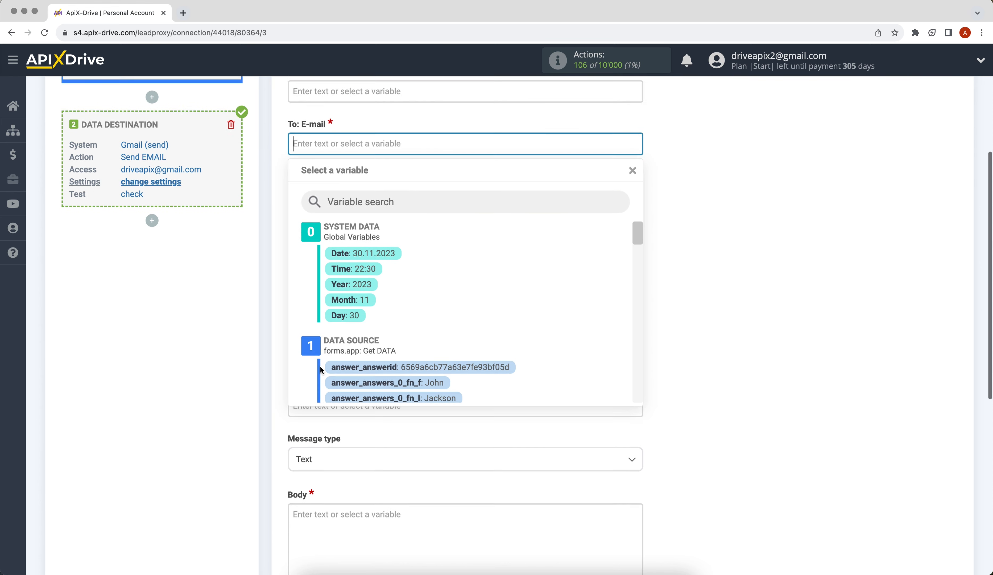
pyautogui.scroll(-2, 633, 239)
pyautogui.scroll(-2, 633, 239)
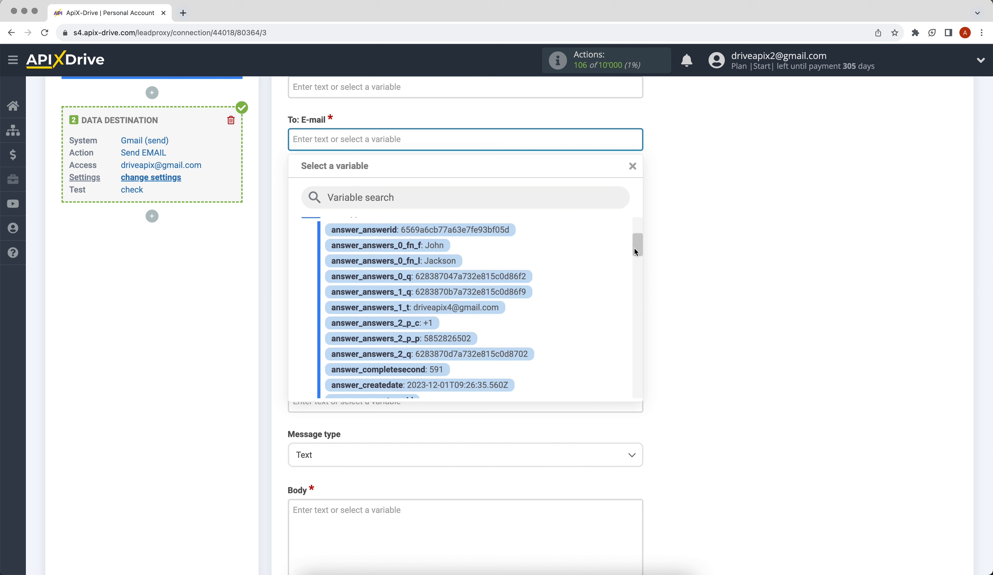
pyautogui.click(481, 299)
pyautogui.scroll(1, 480, 299)
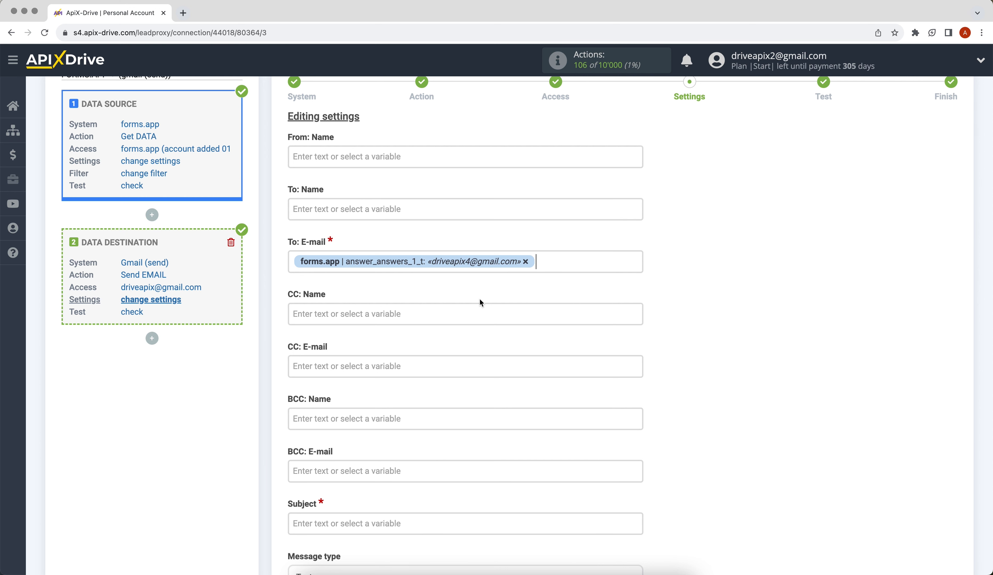
# Enter ApiX-Drive as the From: Name and Consultation as the Subject
pyautogui.click(343, 163)
pyautogui.write('Api')
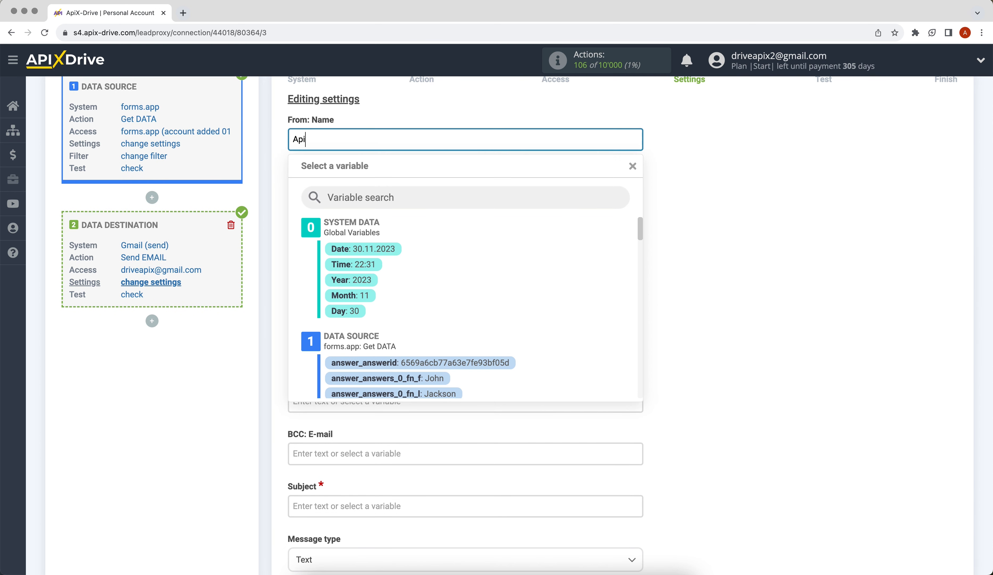
pyautogui.write('X-Drive')
pyautogui.click(667, 238)
pyautogui.scroll(-5, 666, 237)
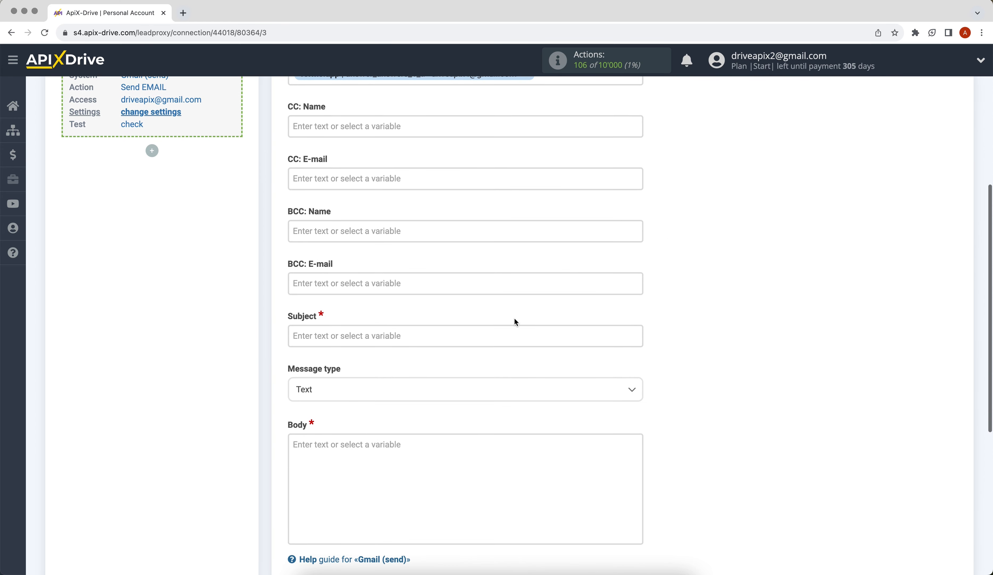
pyautogui.click(507, 334)
pyautogui.write('Co')
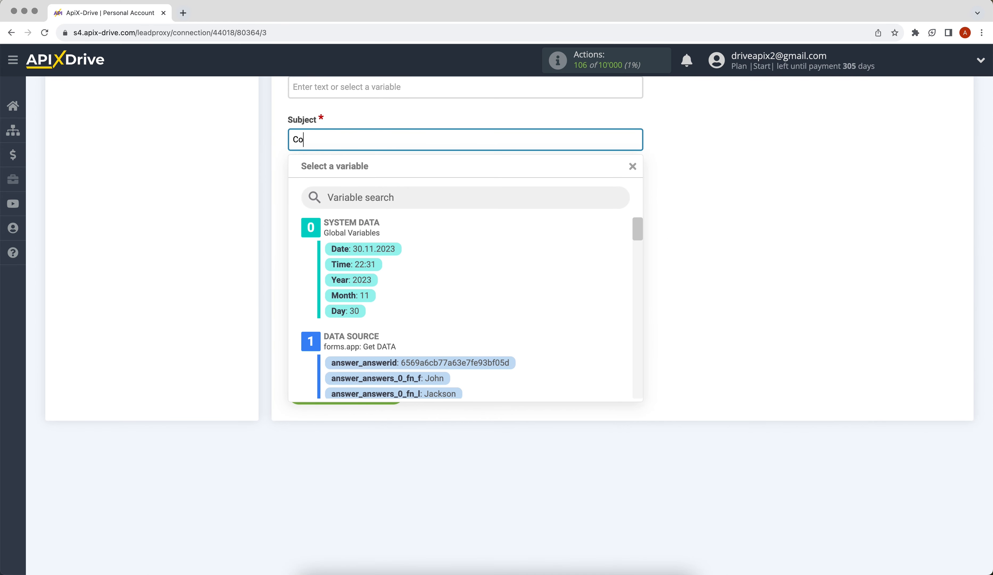
pyautogui.write('nsultation')
# Write the body 'Hello, [first name] [last name]!' plus 'We will contact you soon!', then save
pyautogui.click(696, 385)
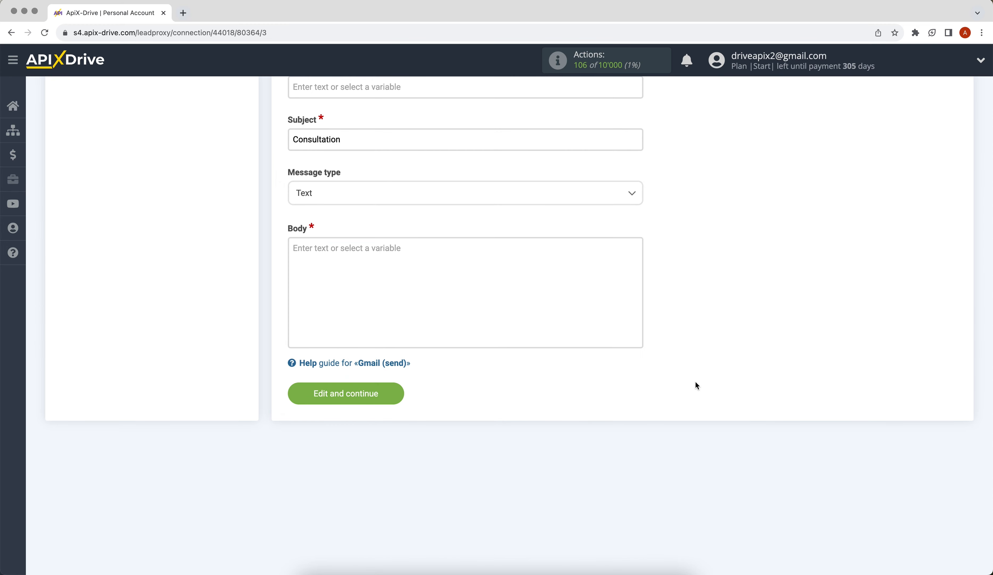
pyautogui.click(493, 292)
pyautogui.write('He')
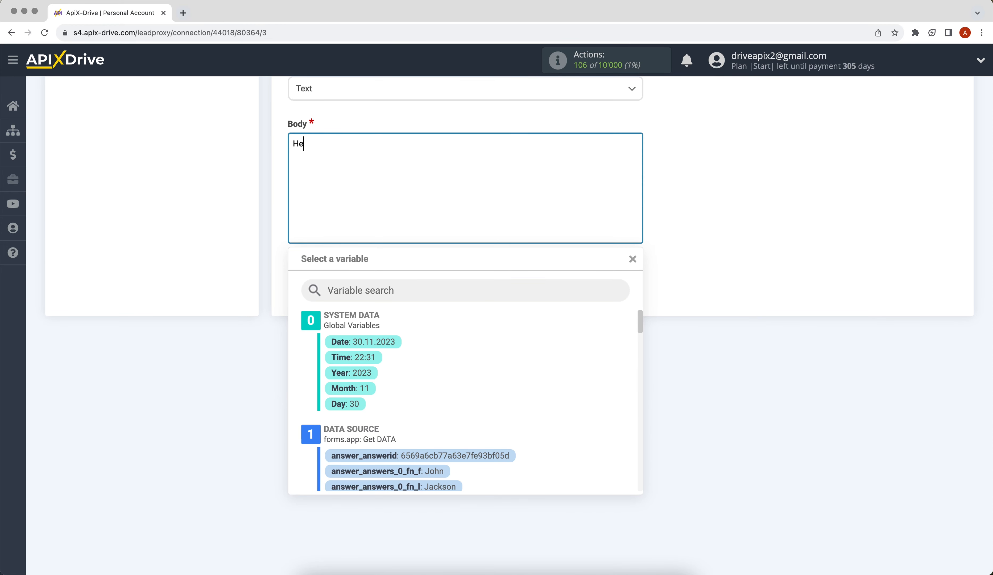
pyautogui.write('llo,')
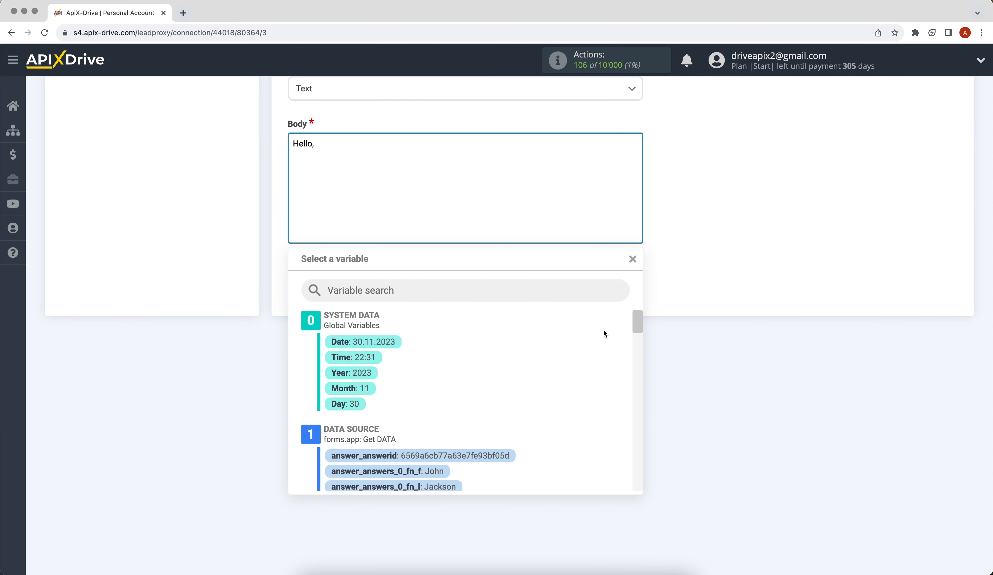
pyautogui.scroll(-2, 637, 322)
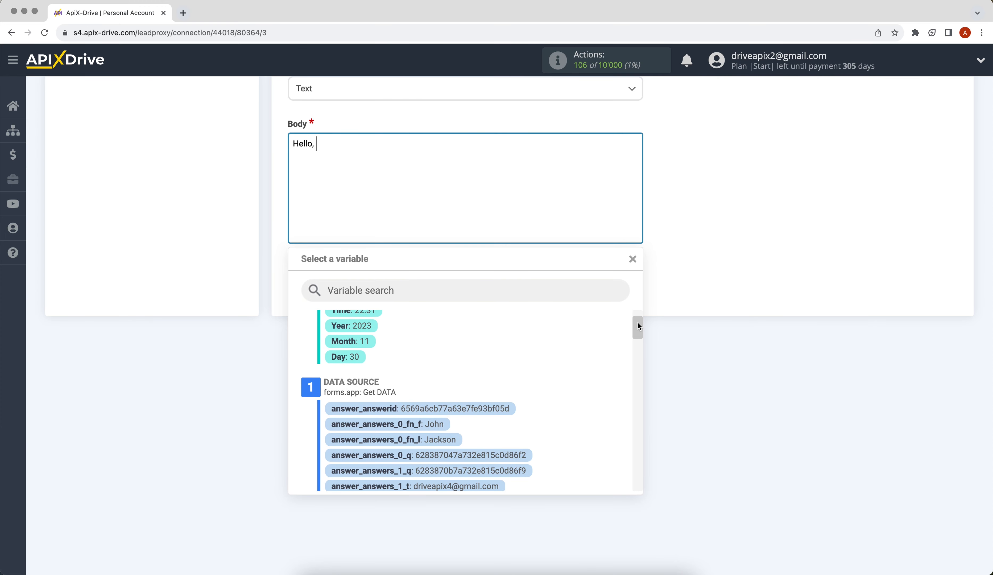
pyautogui.click(432, 423)
pyautogui.click(518, 196)
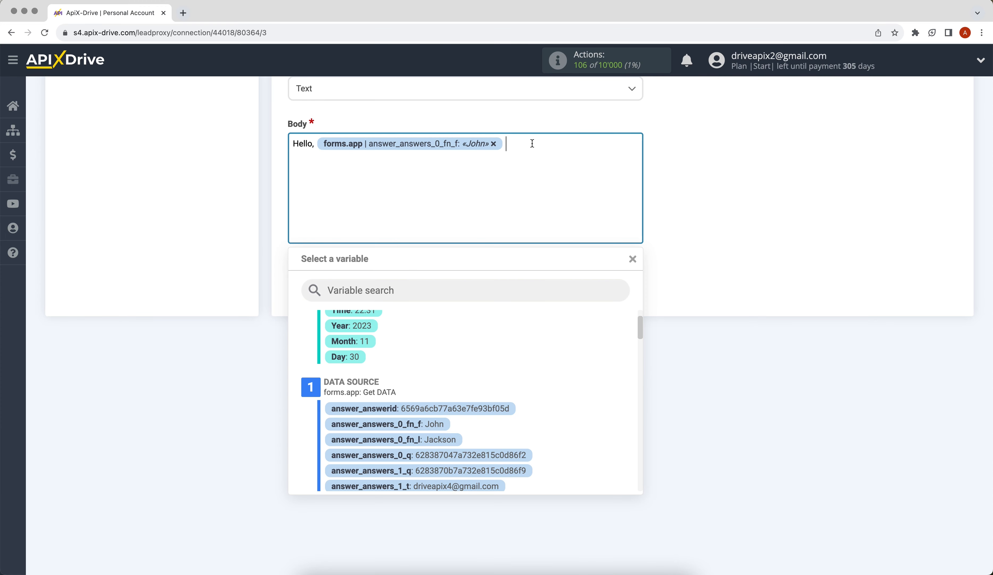
pyautogui.click(448, 438)
pyautogui.write('!')
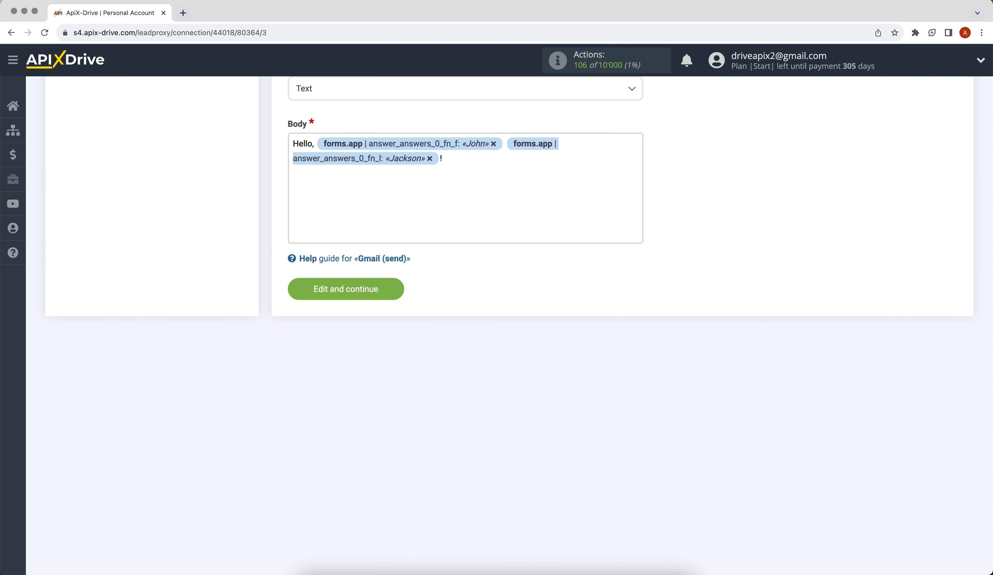
pyautogui.press('Return')
pyautogui.write('We will contact you soon!')
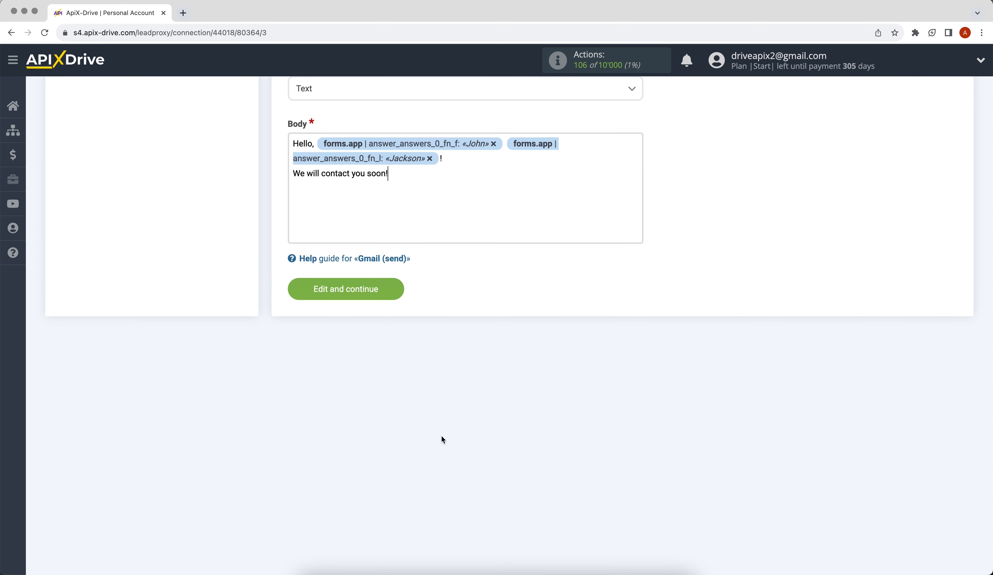
pyautogui.click(296, 288)
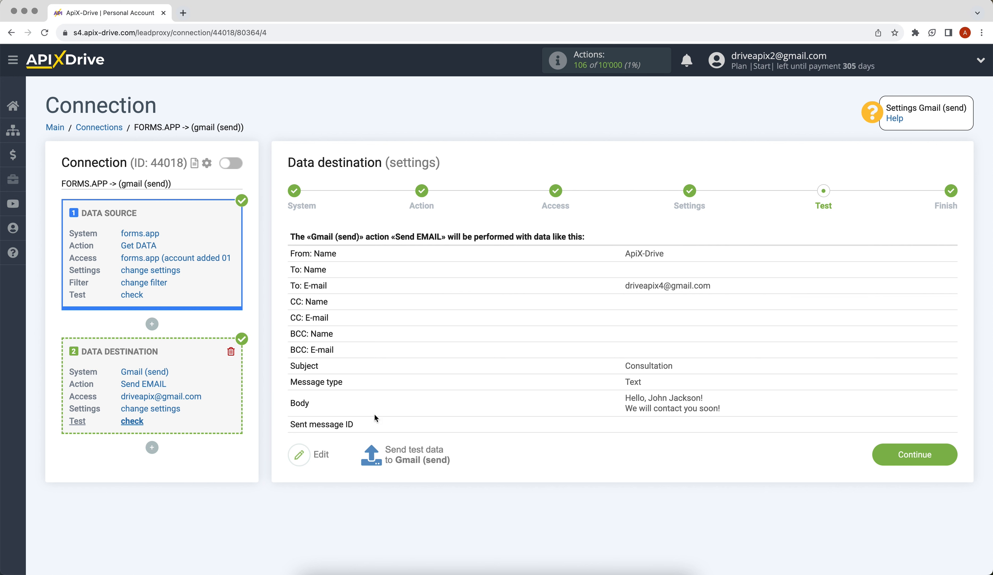
# Send test data to Gmail, verify the Consultation email arrived, and finish the destination setup
pyautogui.click(393, 453)
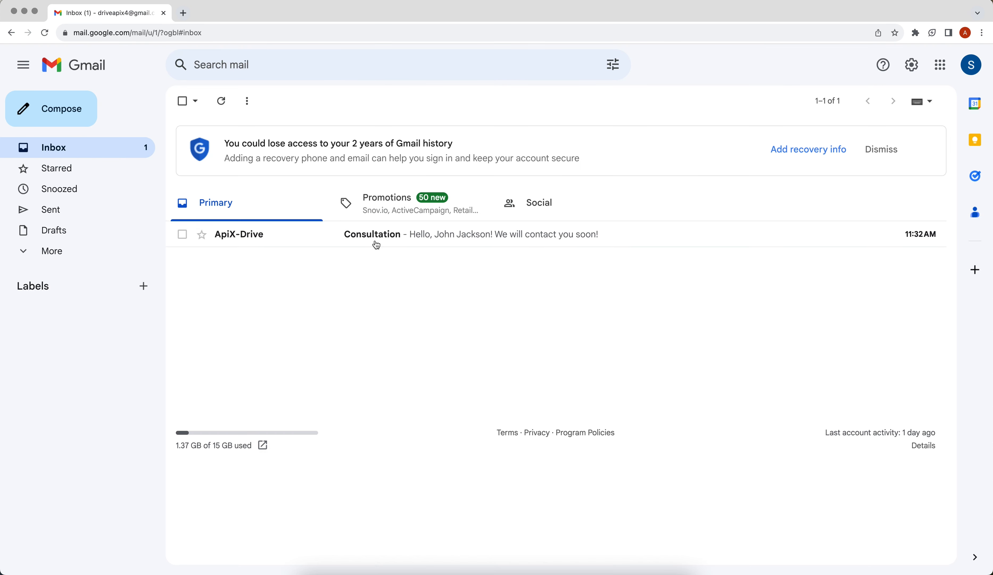
pyautogui.click(376, 242)
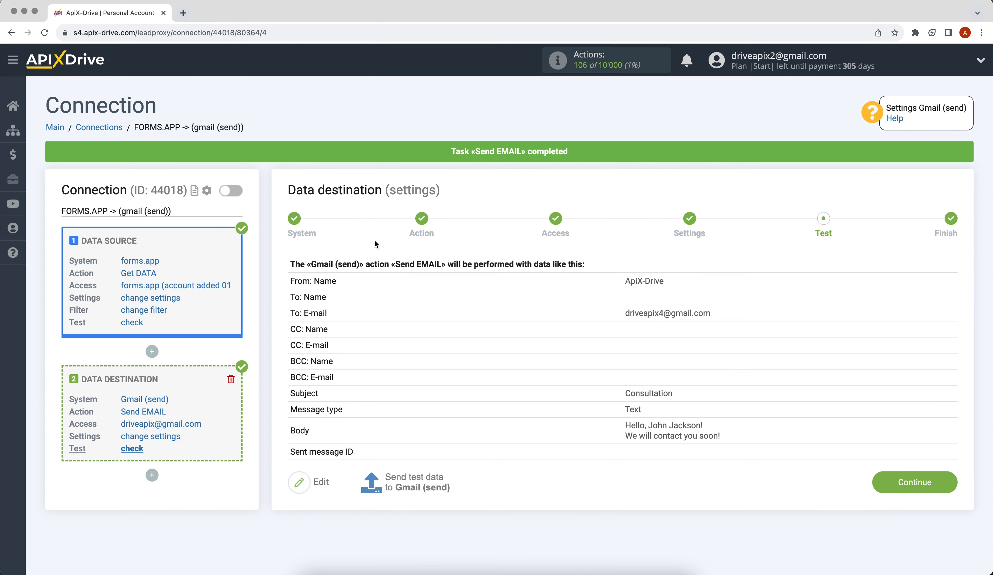
pyautogui.click(875, 481)
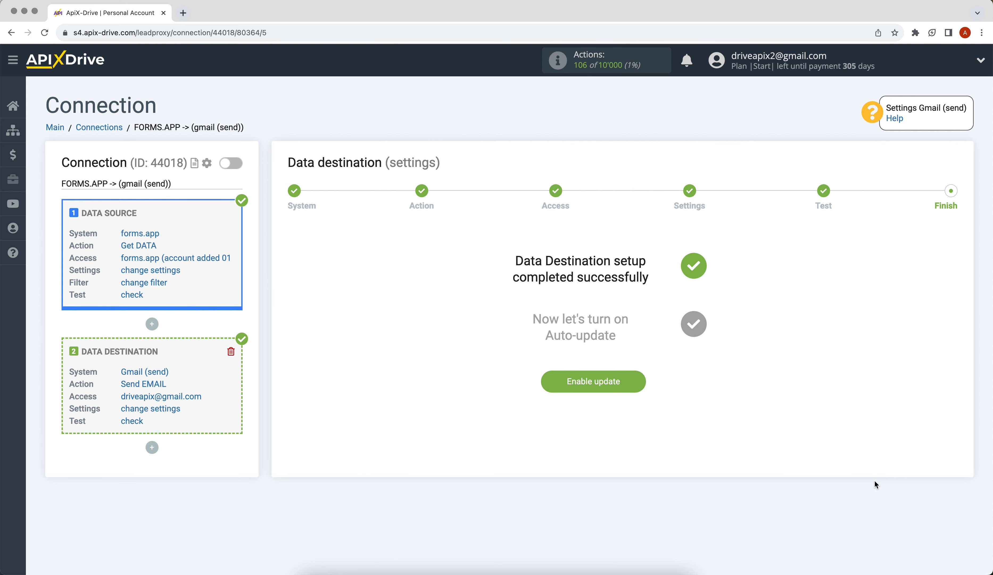
# Enable auto-update for the forms.app-to-Gmail connection and change its update interval to 5 minutes
pyautogui.click(552, 381)
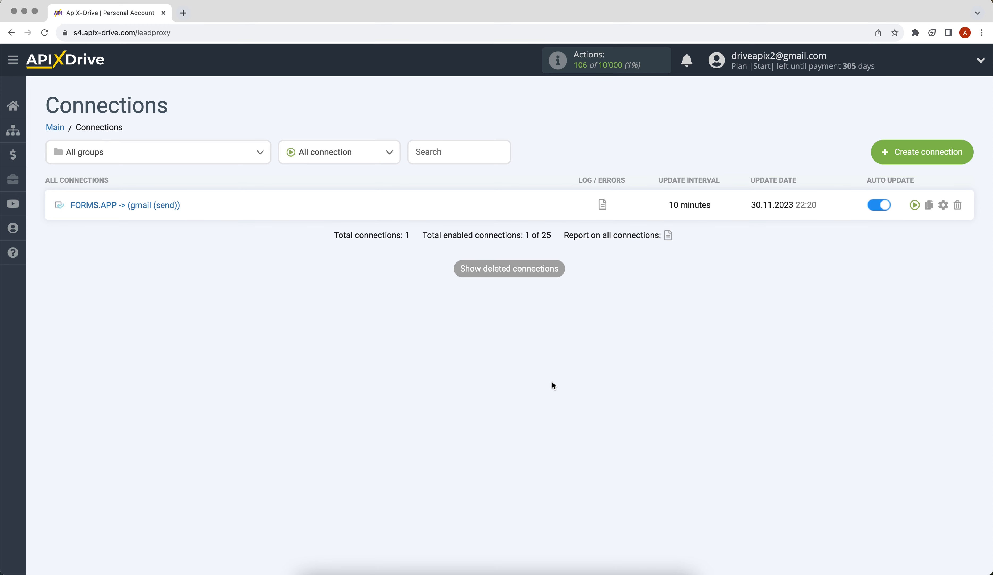
pyautogui.click(942, 207)
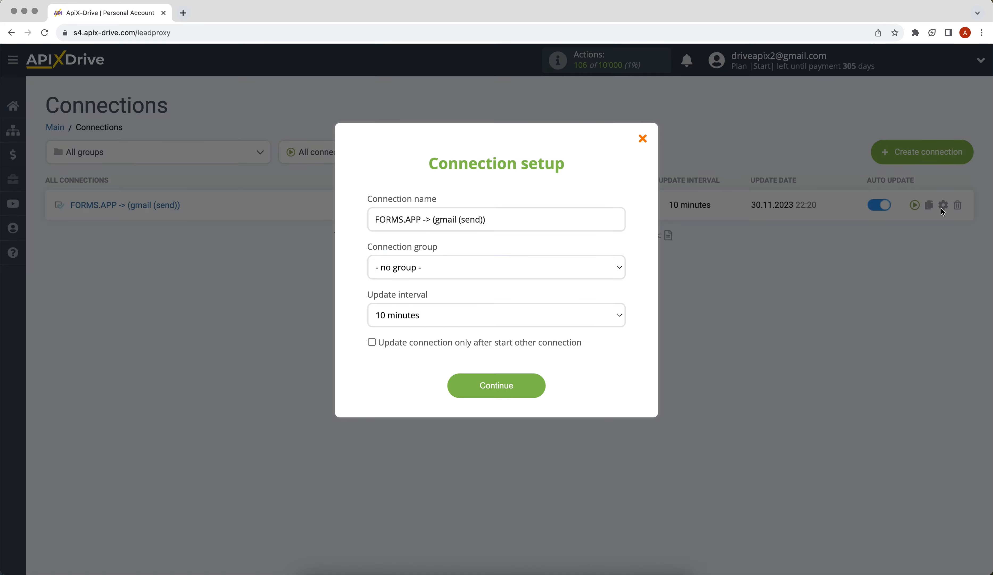
pyautogui.click(606, 319)
pyautogui.click(598, 305)
pyautogui.click(484, 381)
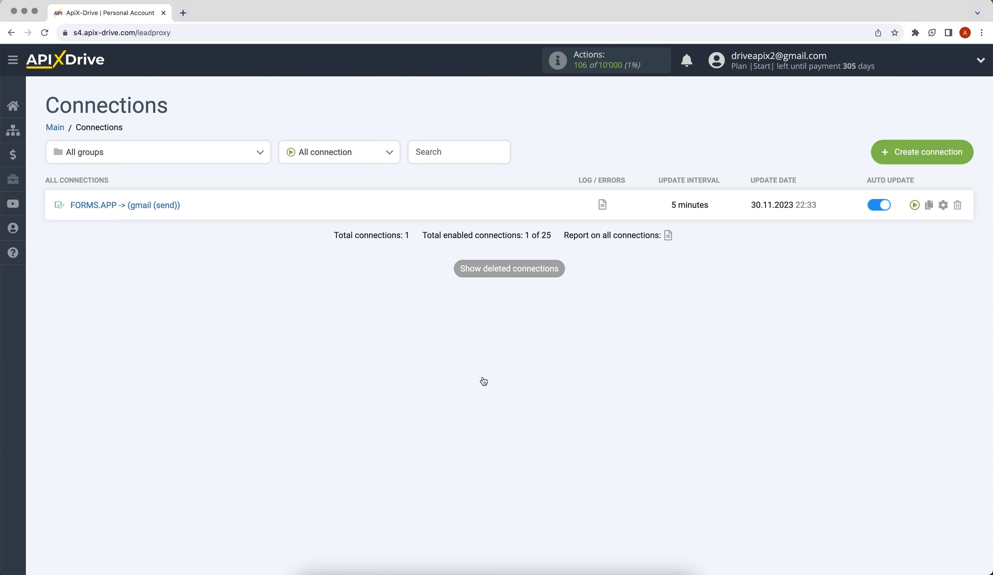